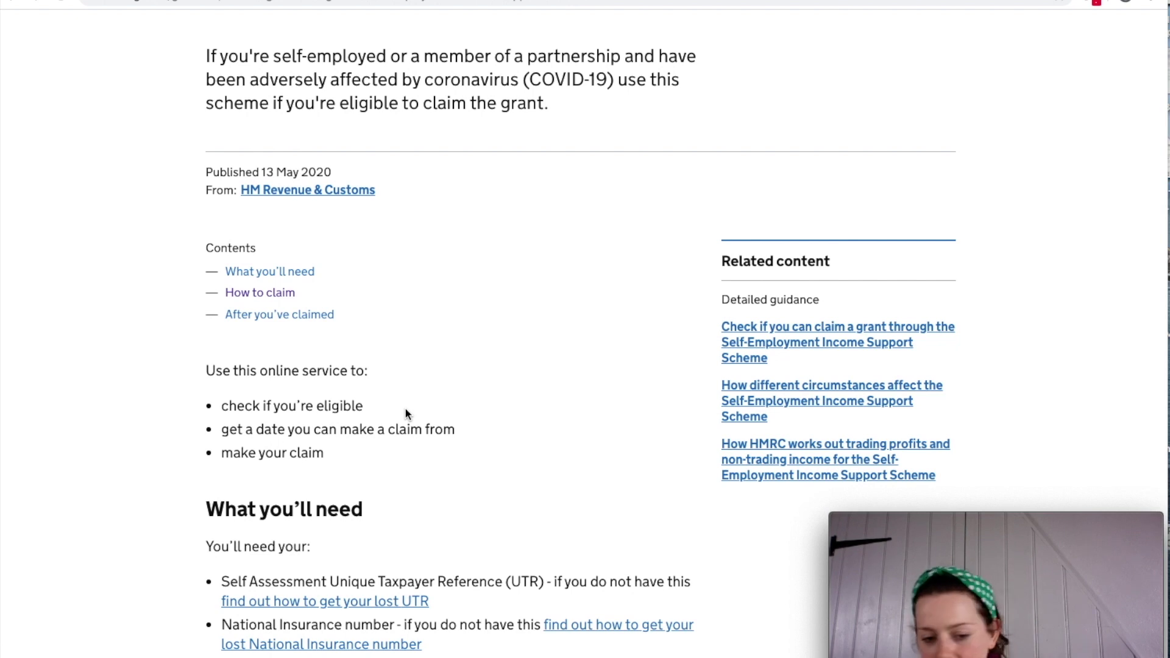
# Review the National Insurance number and Government Gateway user ID requirements under 'What you'll need'.
pyautogui.scroll(-4, 405, 412)
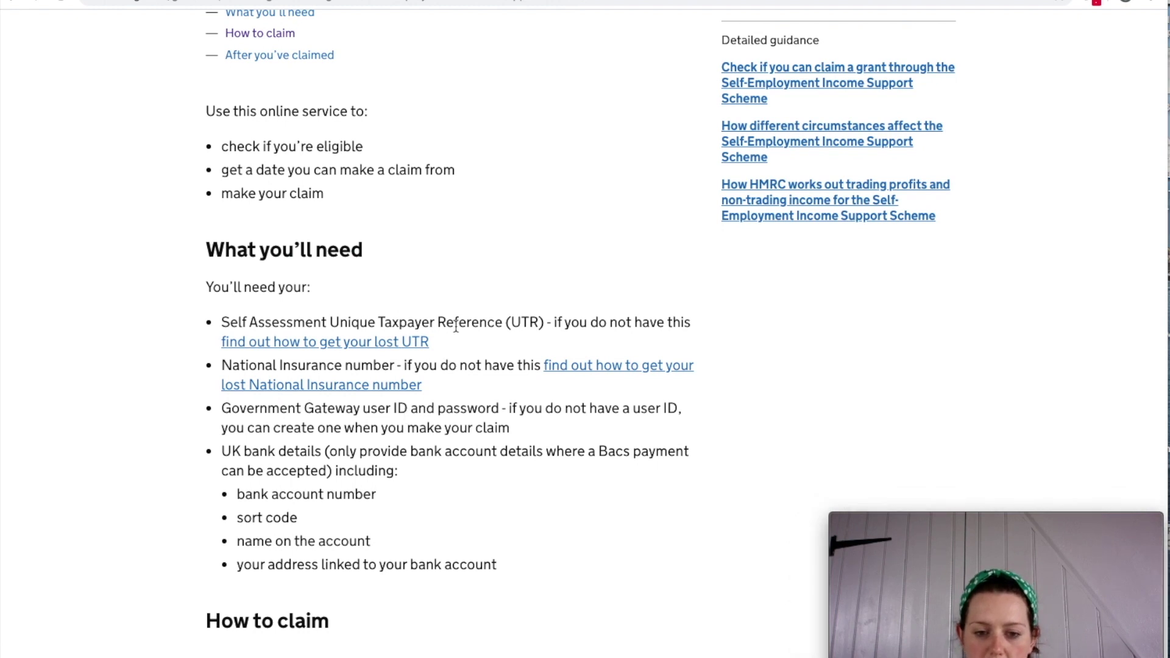
pyautogui.scroll(1, 485, 329)
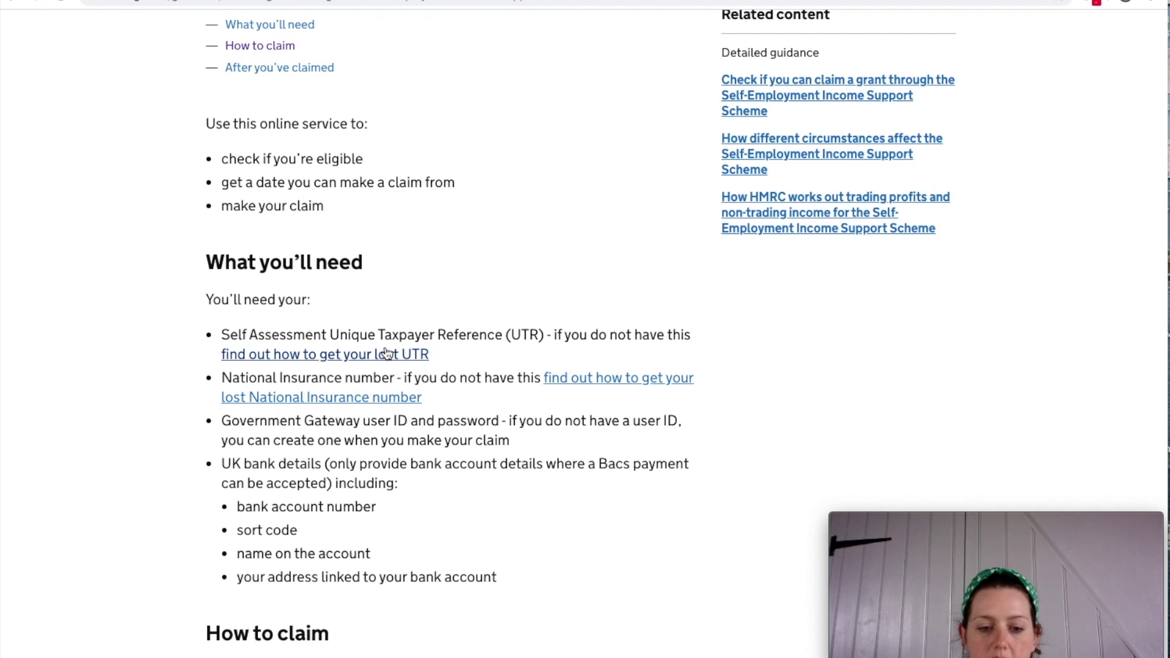
pyautogui.moveTo(391, 378); pyautogui.dragTo(467, 380)
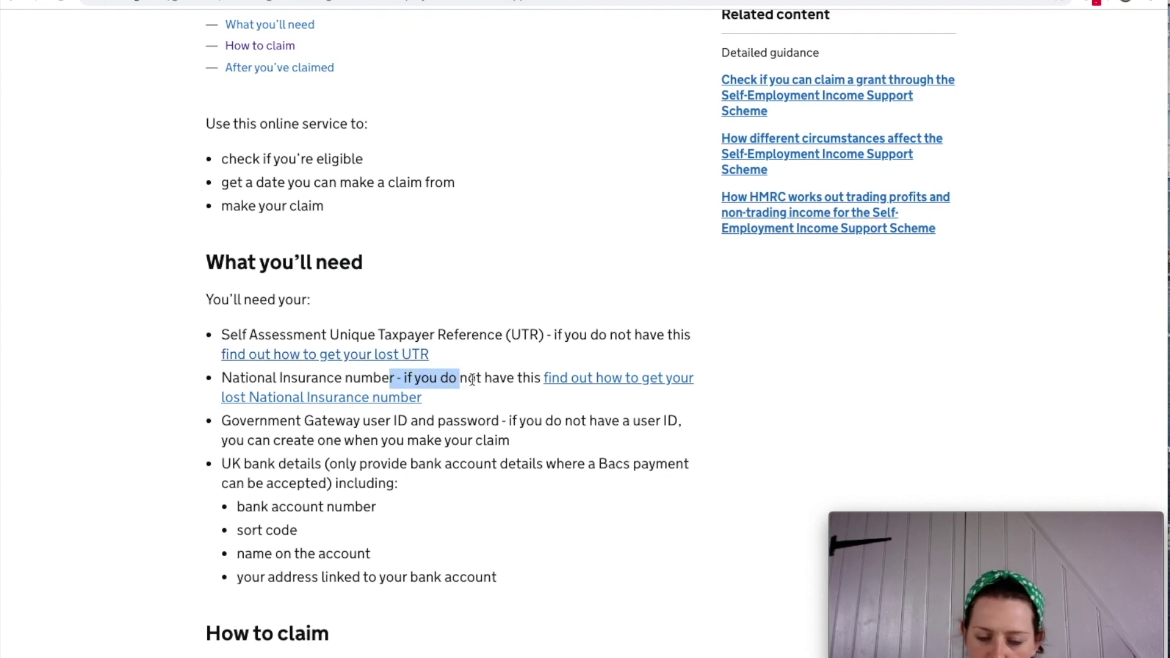
pyautogui.click(467, 380)
pyautogui.scroll(1, 430, 387)
pyautogui.scroll(-1, 323, 395)
pyautogui.moveTo(323, 394); pyautogui.dragTo(442, 394)
pyautogui.click(491, 438)
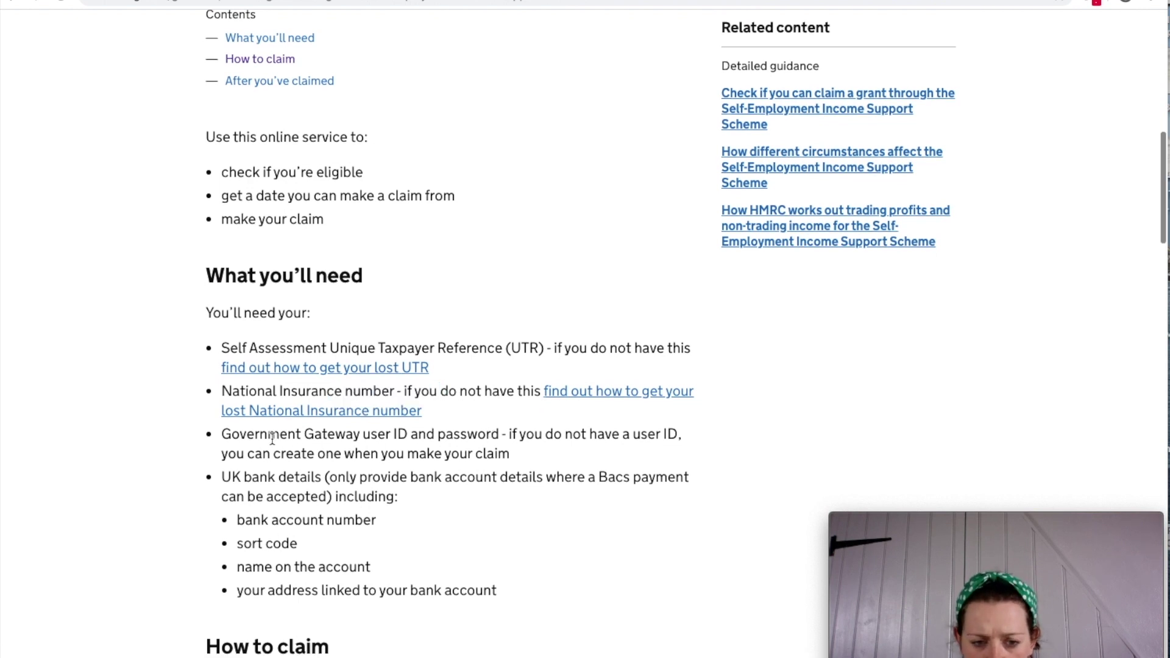
pyautogui.moveTo(255, 438); pyautogui.dragTo(503, 440)
pyautogui.click(380, 450)
# Scroll through the remaining requirements, checking the bank account address requirement.
pyautogui.scroll(-1, 381, 450)
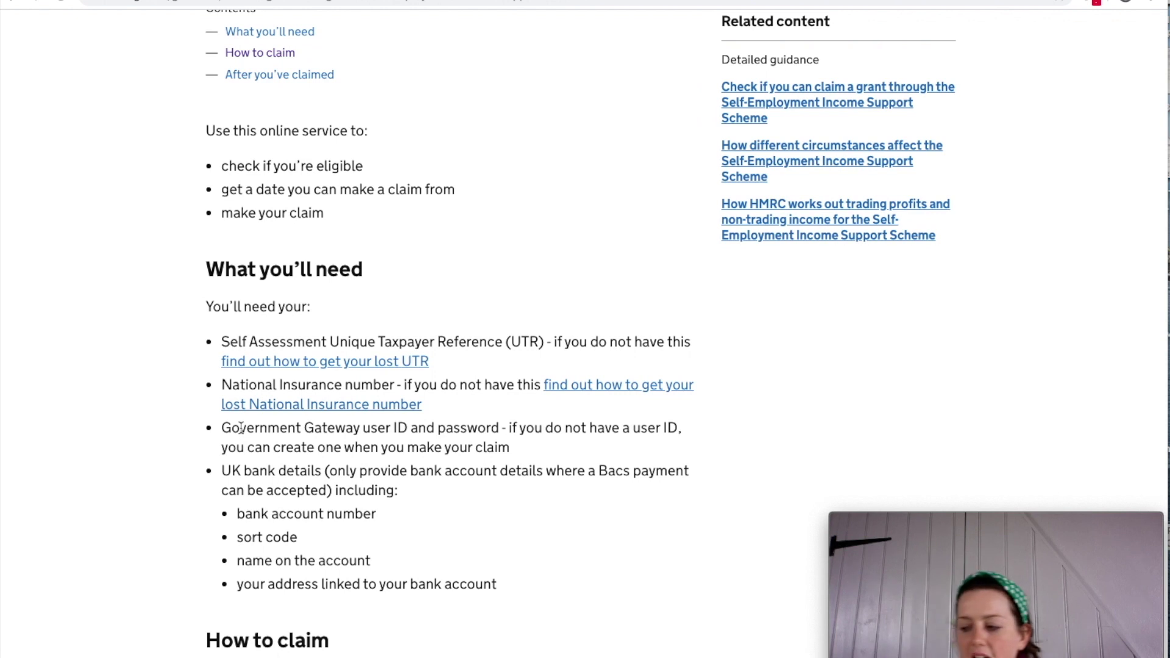
pyautogui.scroll(1, 295, 541)
pyautogui.scroll(-1, 418, 509)
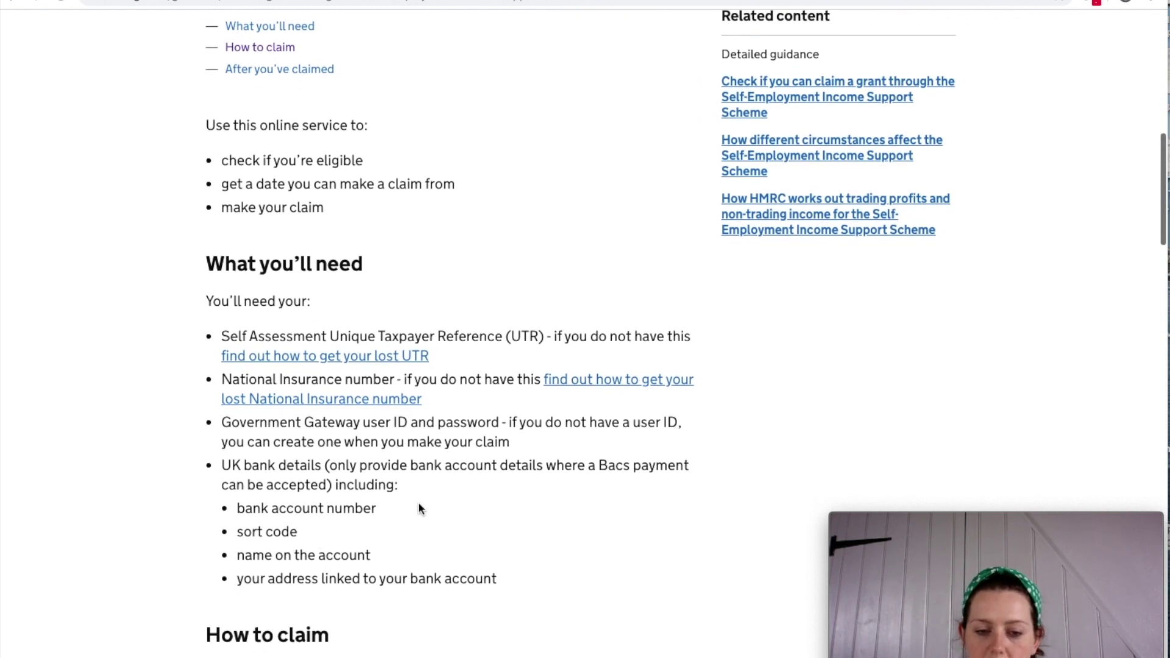
pyautogui.scroll(-1, 418, 509)
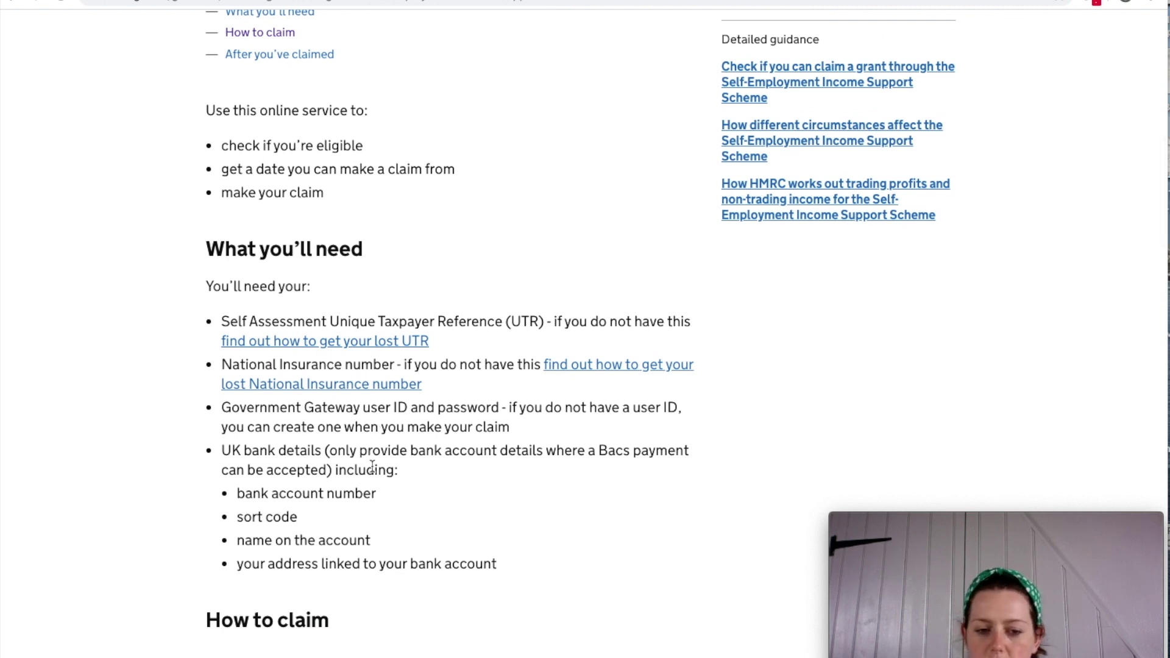
pyautogui.scroll(-3, 373, 466)
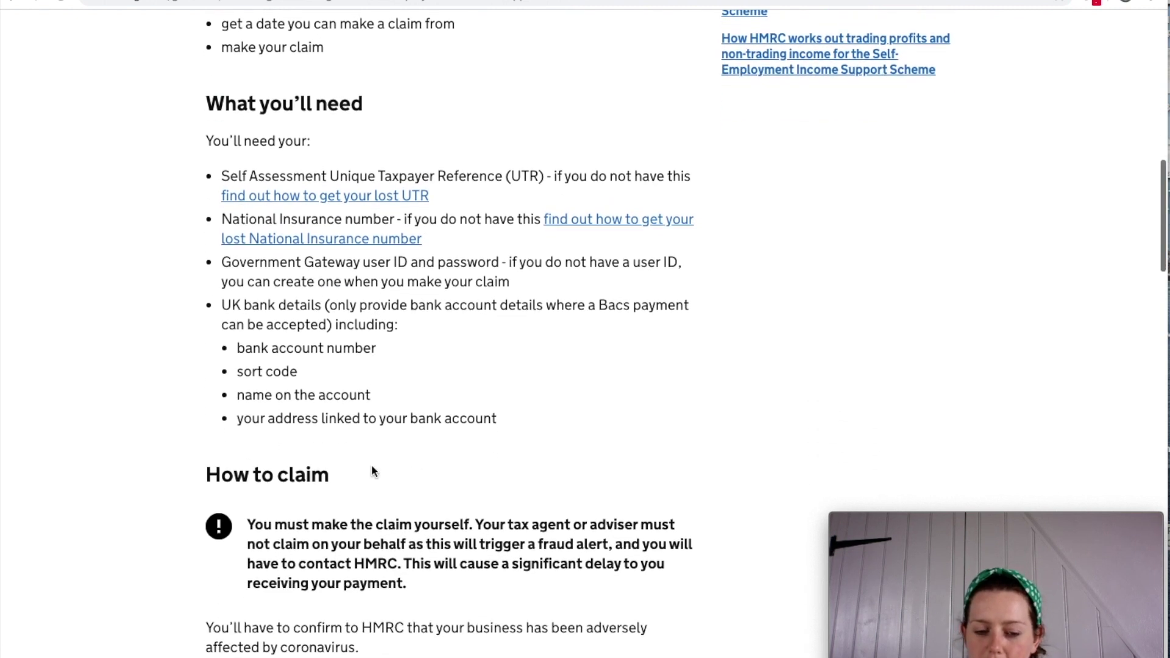
pyautogui.scroll(-6, 372, 466)
pyautogui.scroll(-2, 371, 466)
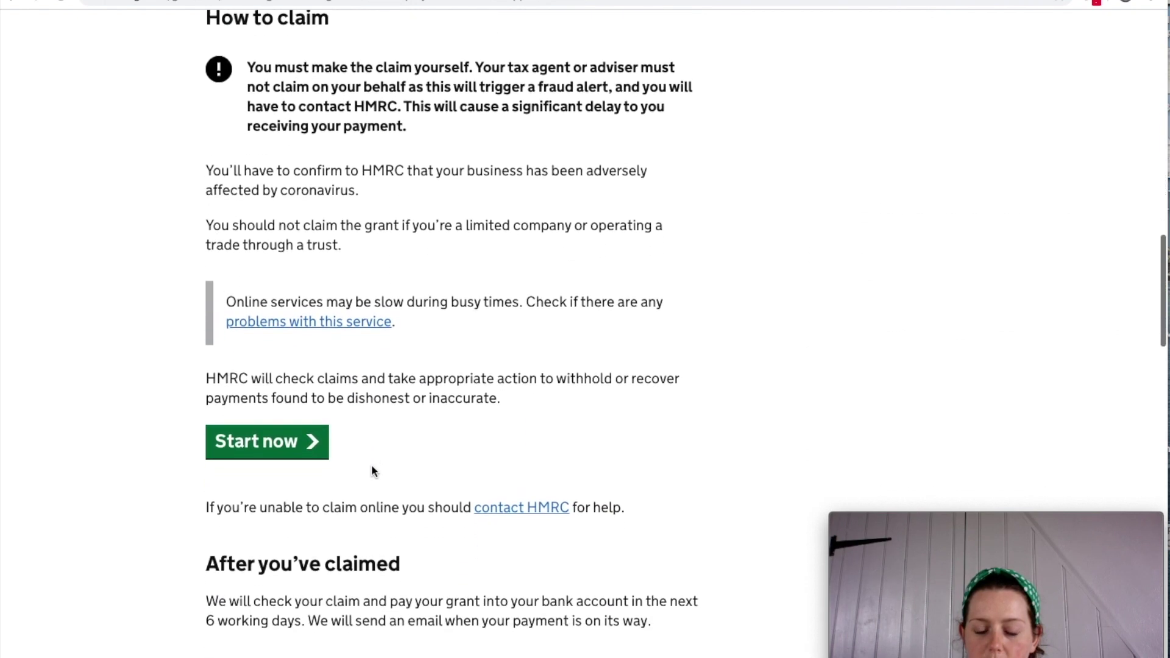
pyautogui.scroll(3, 372, 470)
pyautogui.scroll(1, 372, 465)
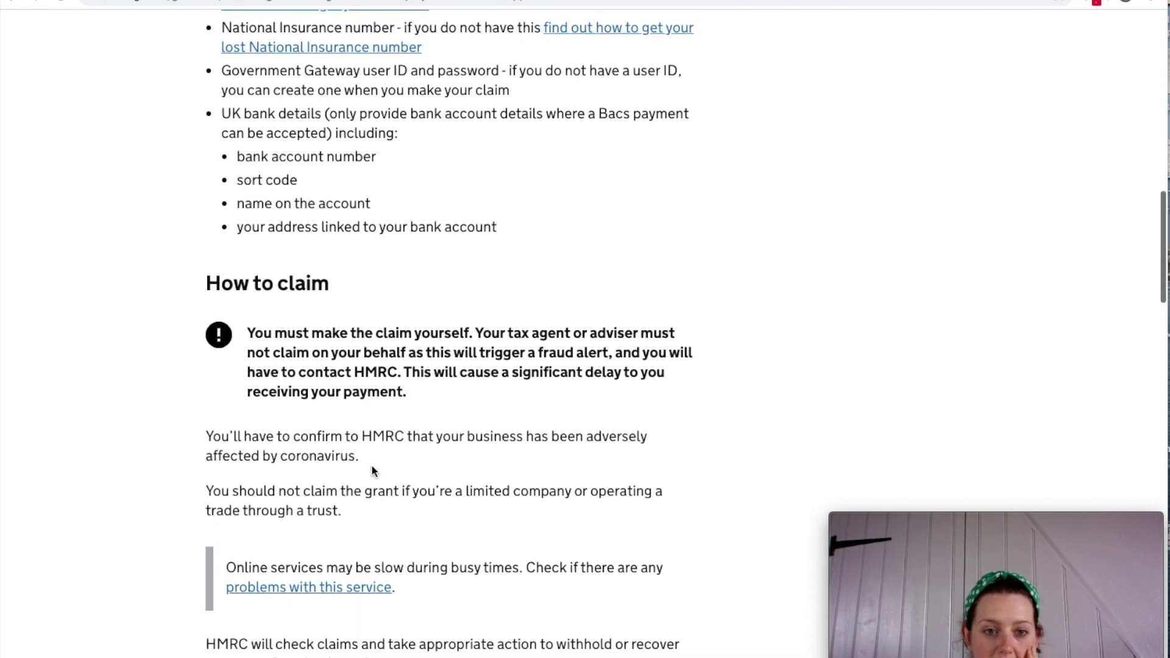
pyautogui.scroll(-2, 356, 331)
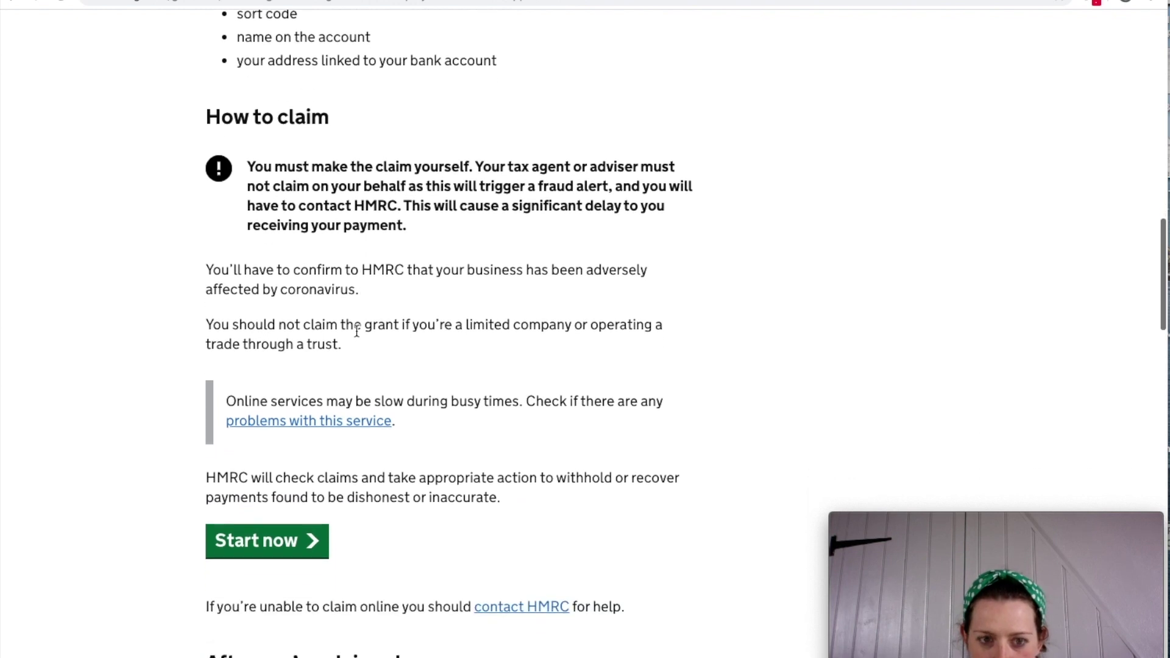
pyautogui.scroll(2, 355, 330)
pyautogui.scroll(2, 349, 332)
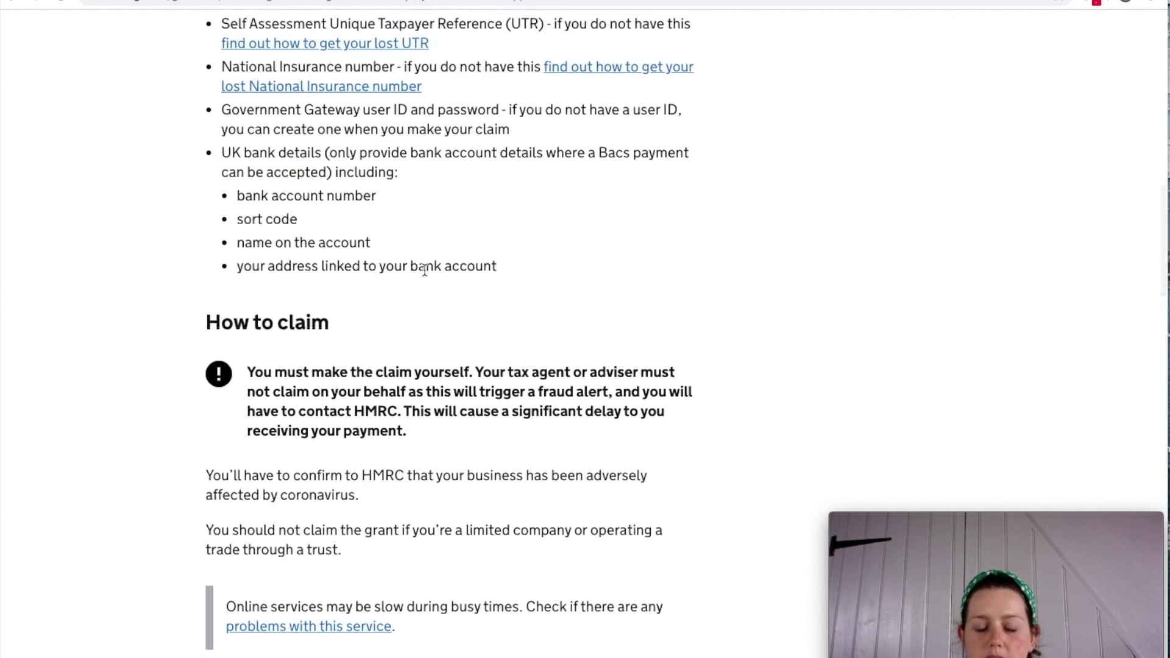
pyautogui.moveTo(492, 267)
pyautogui.mouseDown()
pyautogui.moveTo(240, 269)
pyautogui.moveTo(501, 264)
pyautogui.mouseUp()
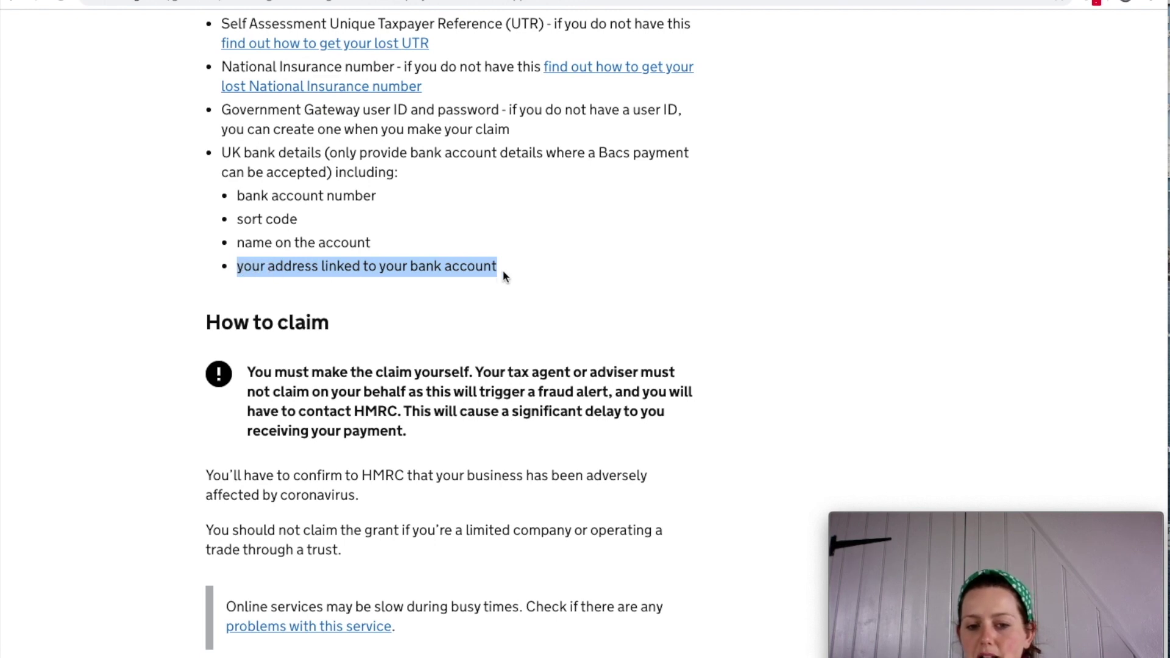
pyautogui.click(251, 271)
pyautogui.moveTo(237, 267); pyautogui.dragTo(521, 266)
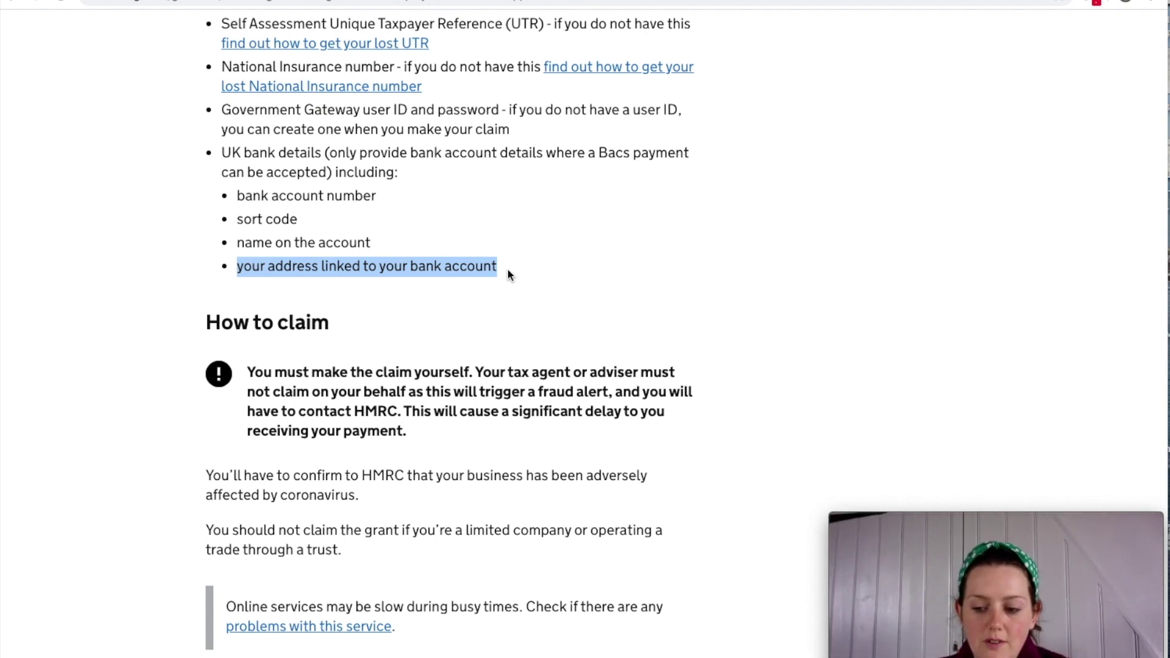
pyautogui.click(507, 270)
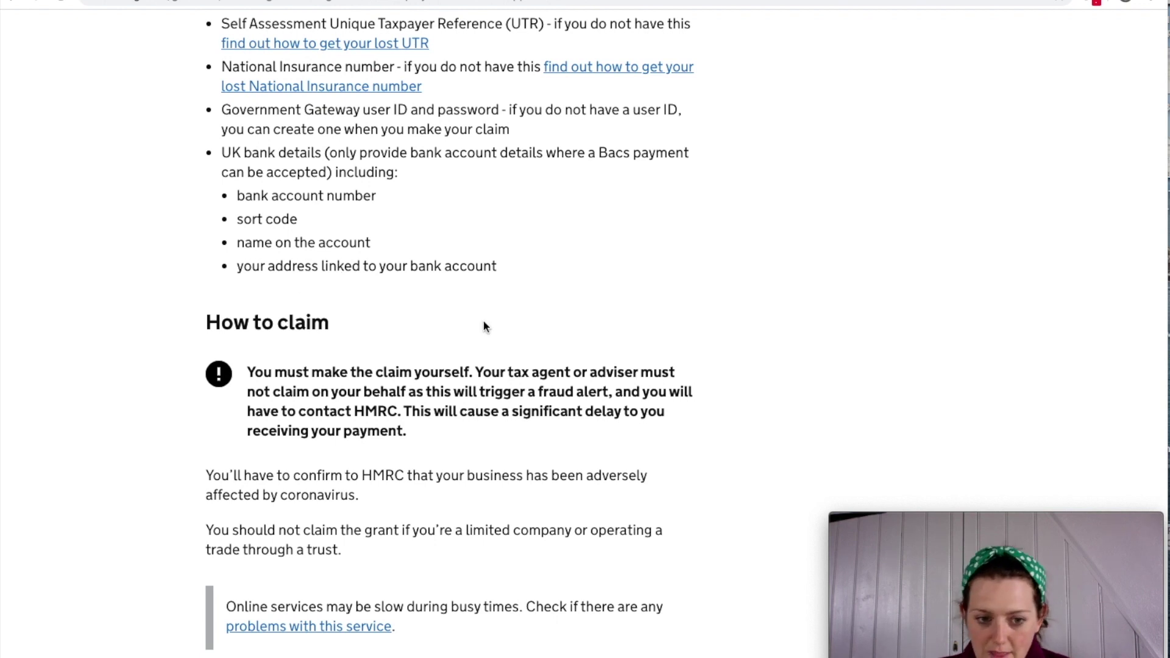
# Scroll to 'How to claim' and start the online claim with Start now.
pyautogui.scroll(-3, 485, 327)
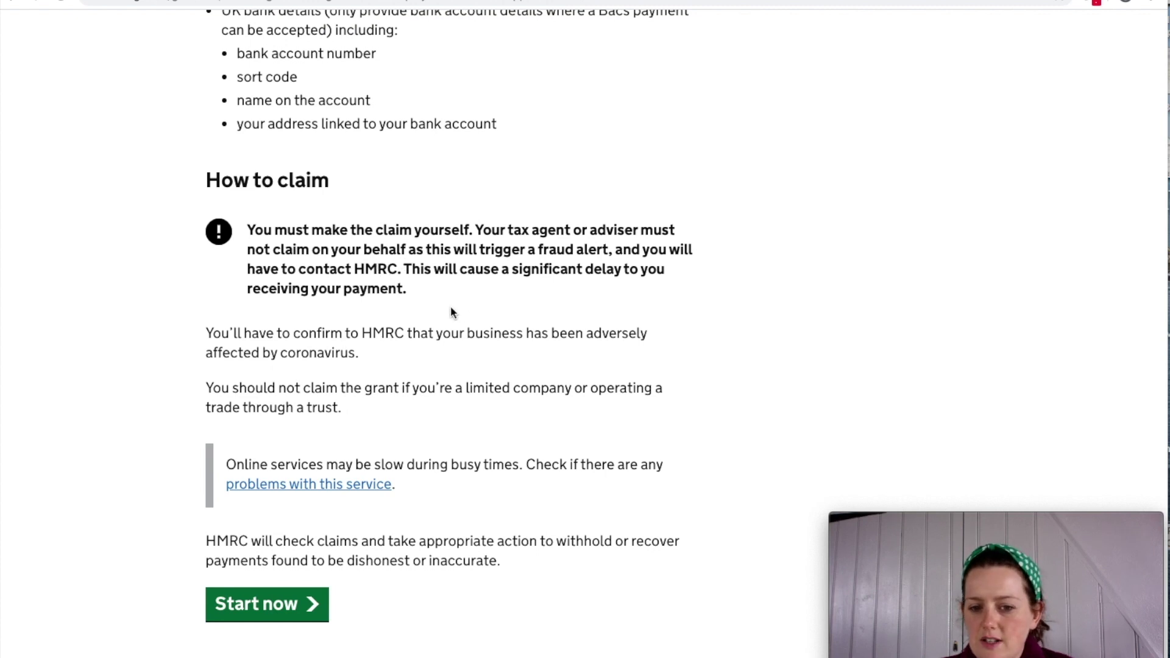
pyautogui.scroll(-1, 298, 616)
pyautogui.click(298, 617)
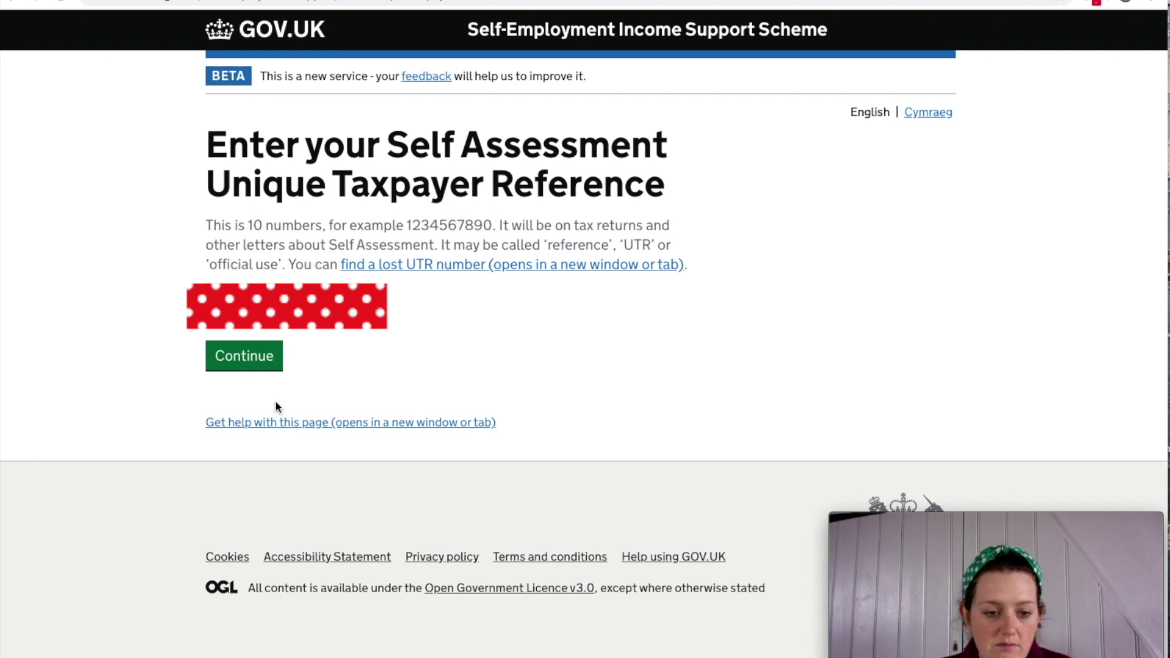
# Submit the Unique Taxpayer Reference, then the National Insurance number, to confirm eligibility.
pyautogui.click(241, 360)
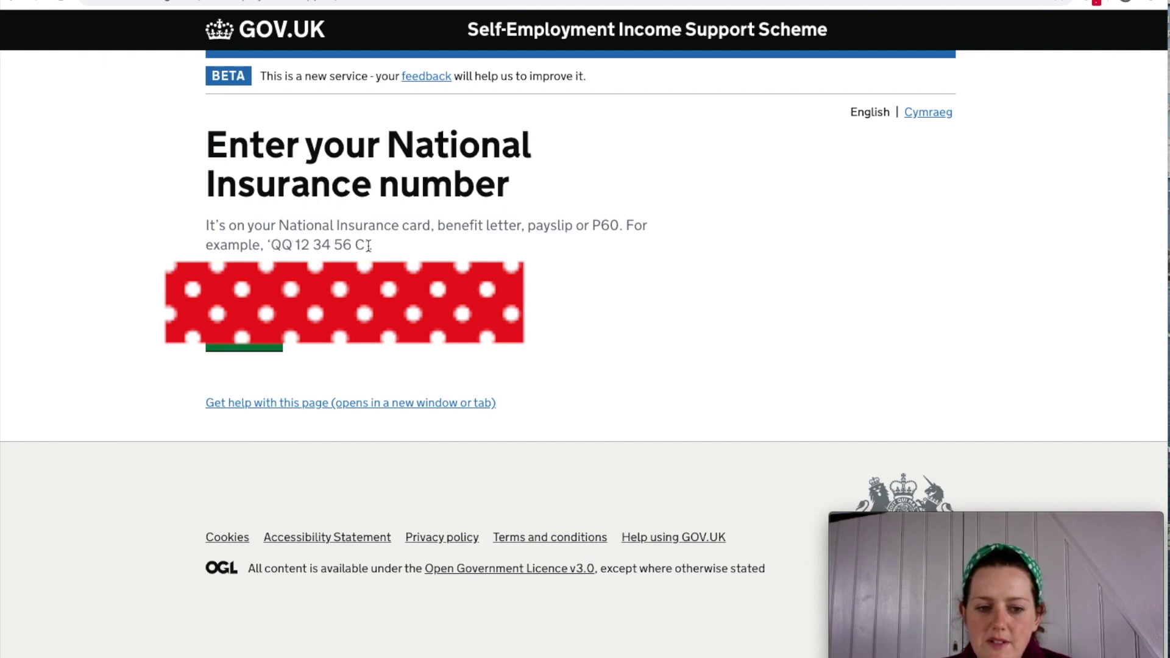
pyautogui.click(252, 348)
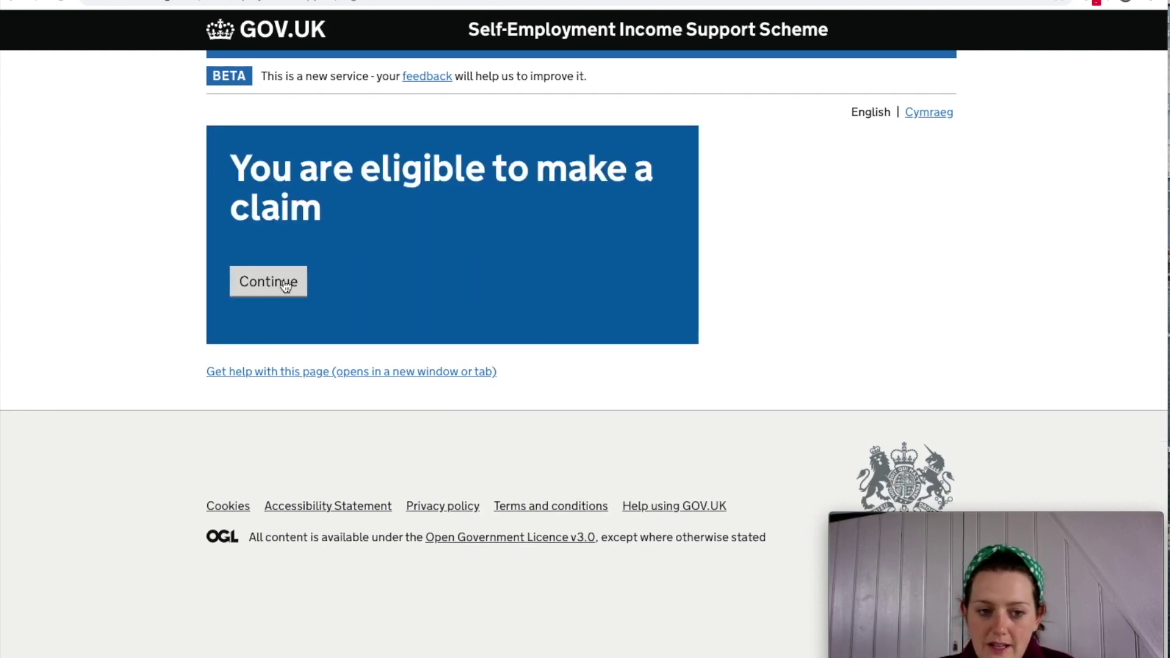
# Continue from the eligibility confirmation to the Government Gateway sign-in page.
pyautogui.click(284, 284)
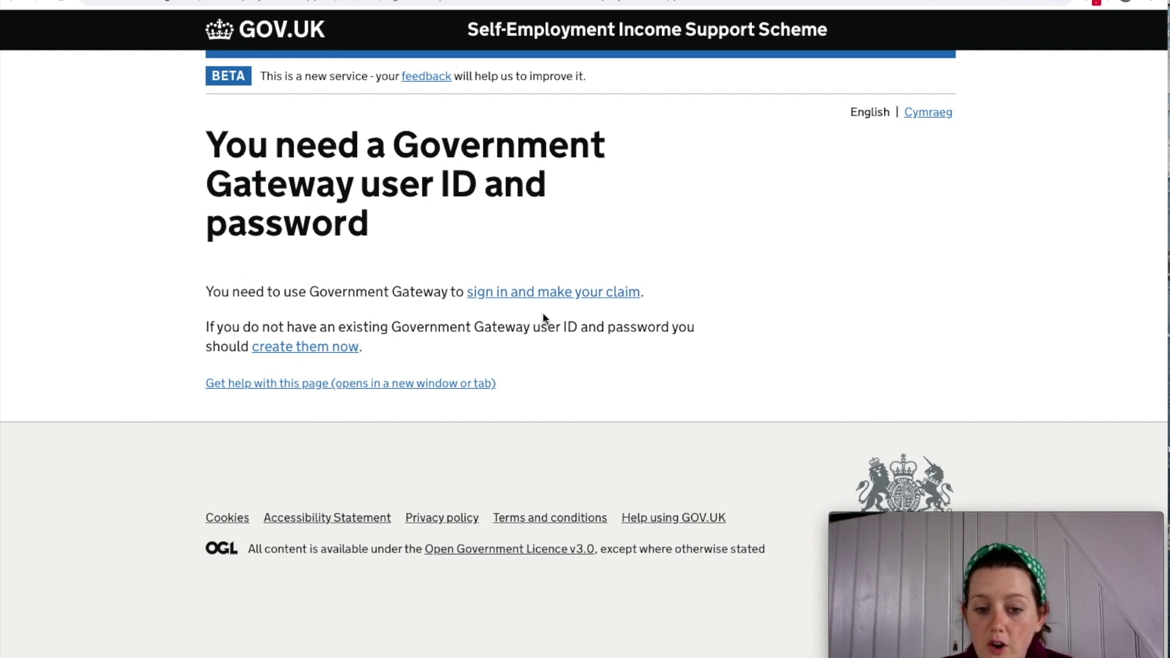
pyautogui.moveTo(215, 329); pyautogui.dragTo(371, 346)
pyautogui.click(373, 348)
pyautogui.click(541, 290)
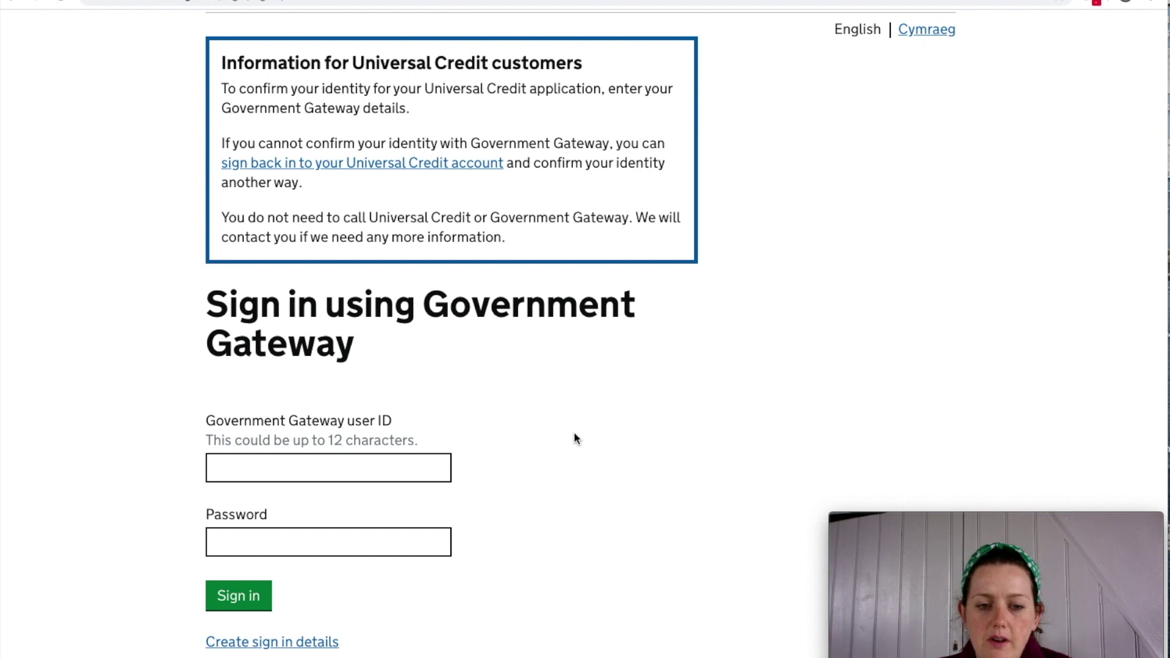
# Sign in with Government Gateway details and submit the access code, remembered for 7 days.
pyautogui.scroll(-1, 574, 433)
pyautogui.scroll(-1, 574, 433)
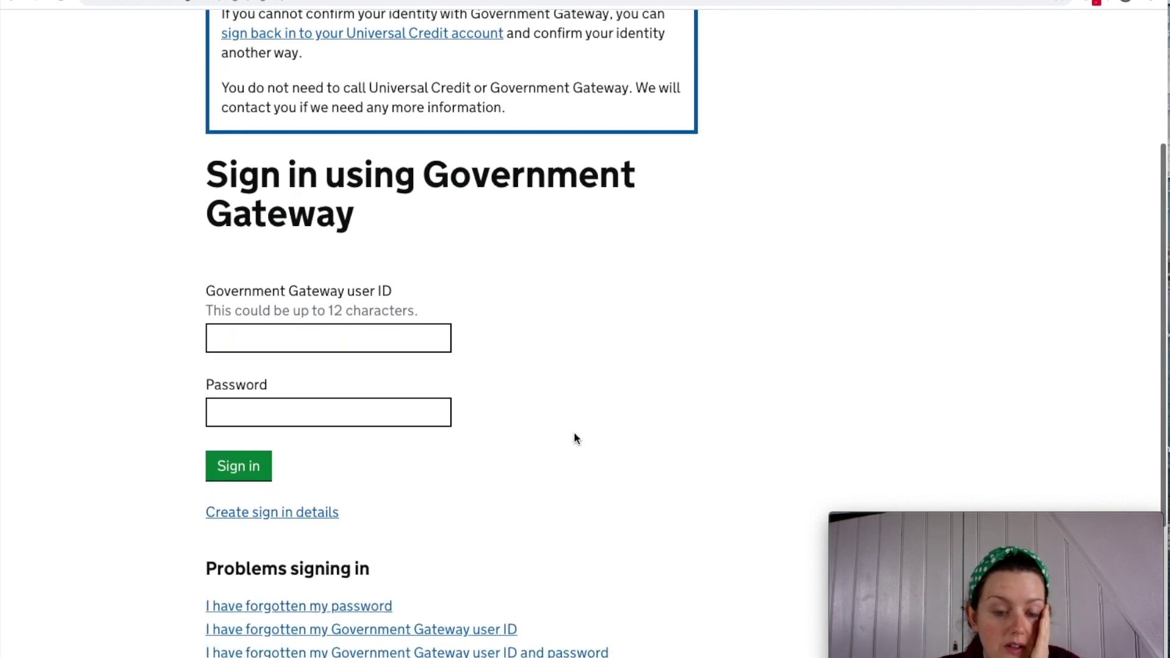
pyautogui.scroll(-1, 574, 434)
pyautogui.scroll(3, 575, 434)
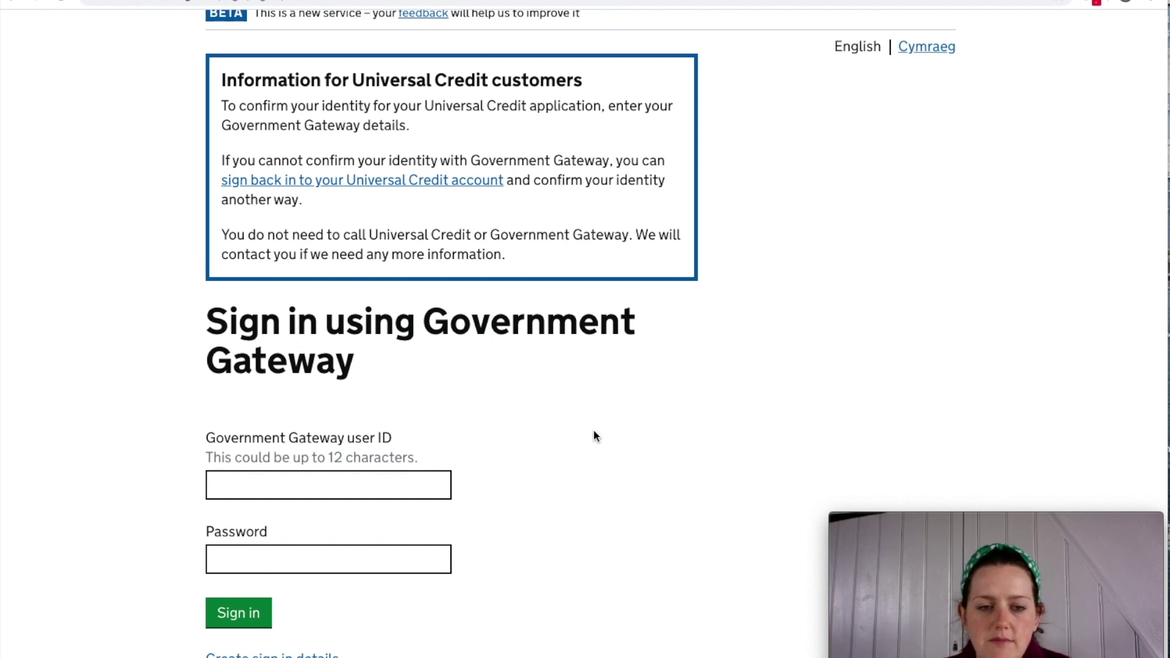
pyautogui.scroll(-5, 594, 437)
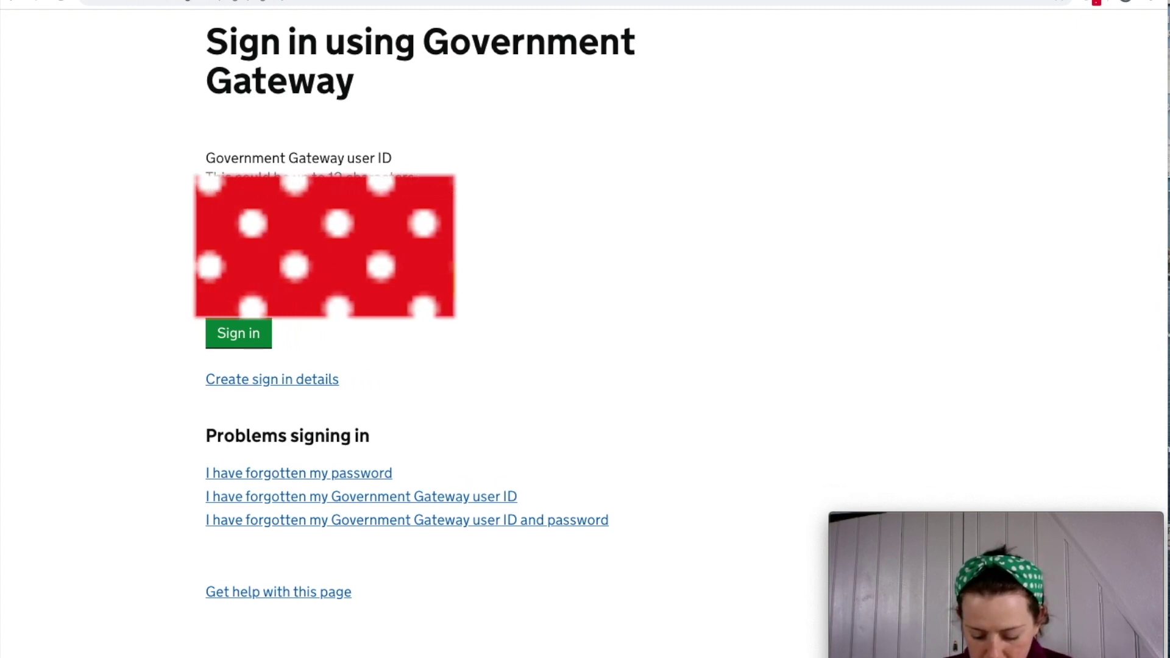
pyautogui.click(228, 334)
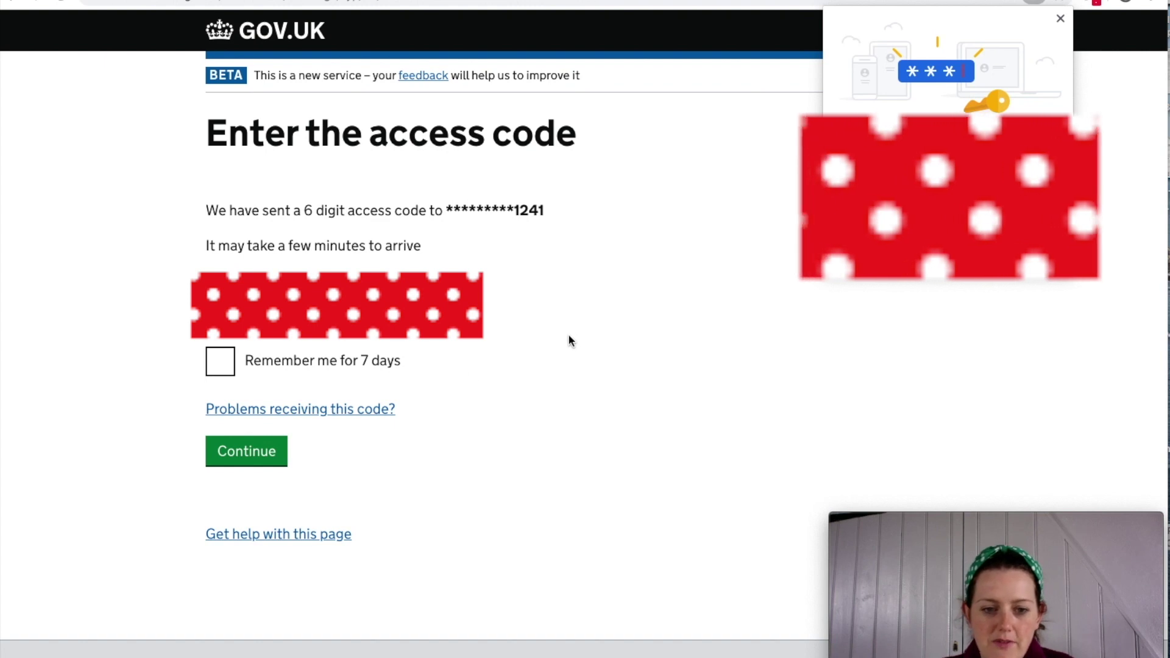
pyautogui.click(222, 368)
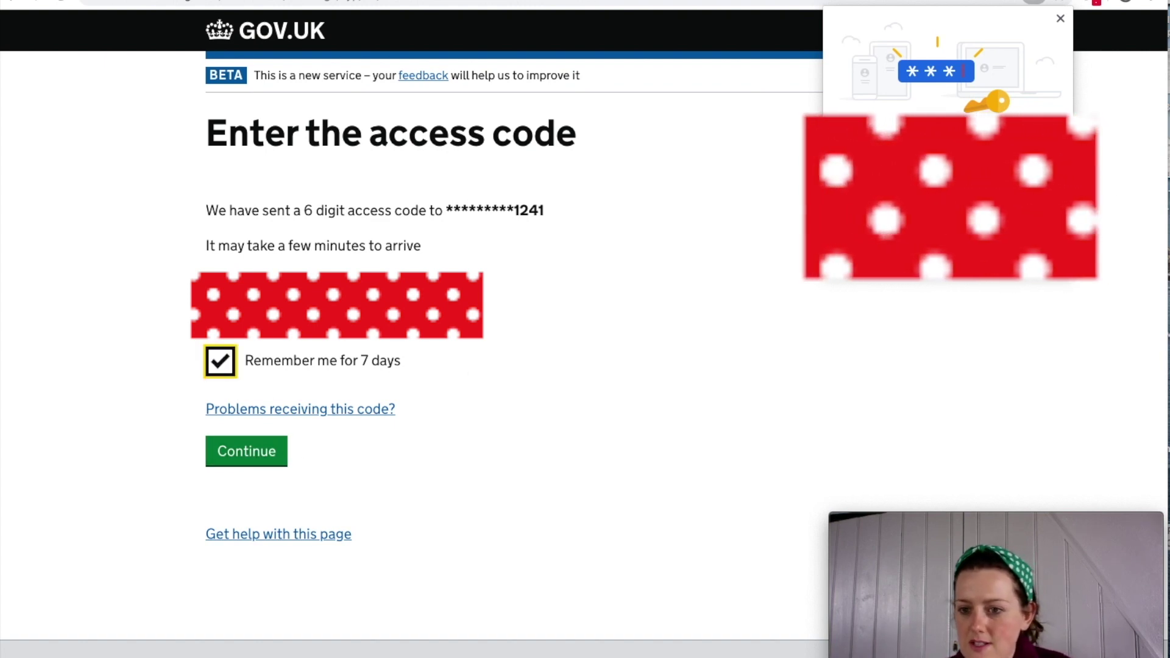
pyautogui.click(1061, 18)
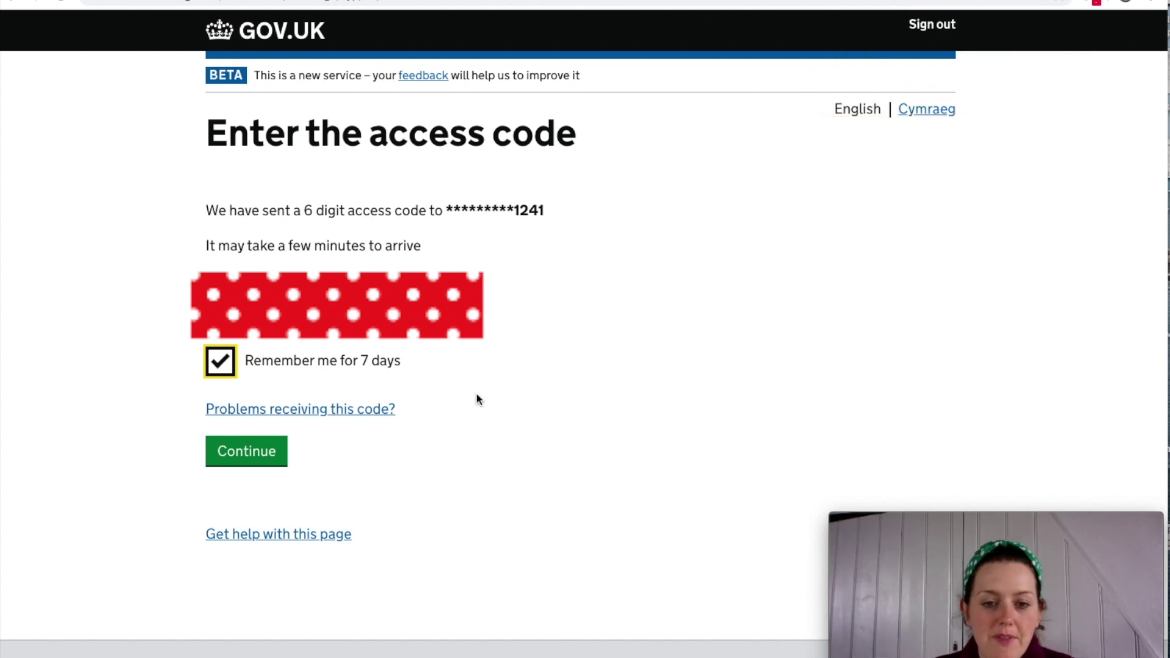
pyautogui.click(266, 451)
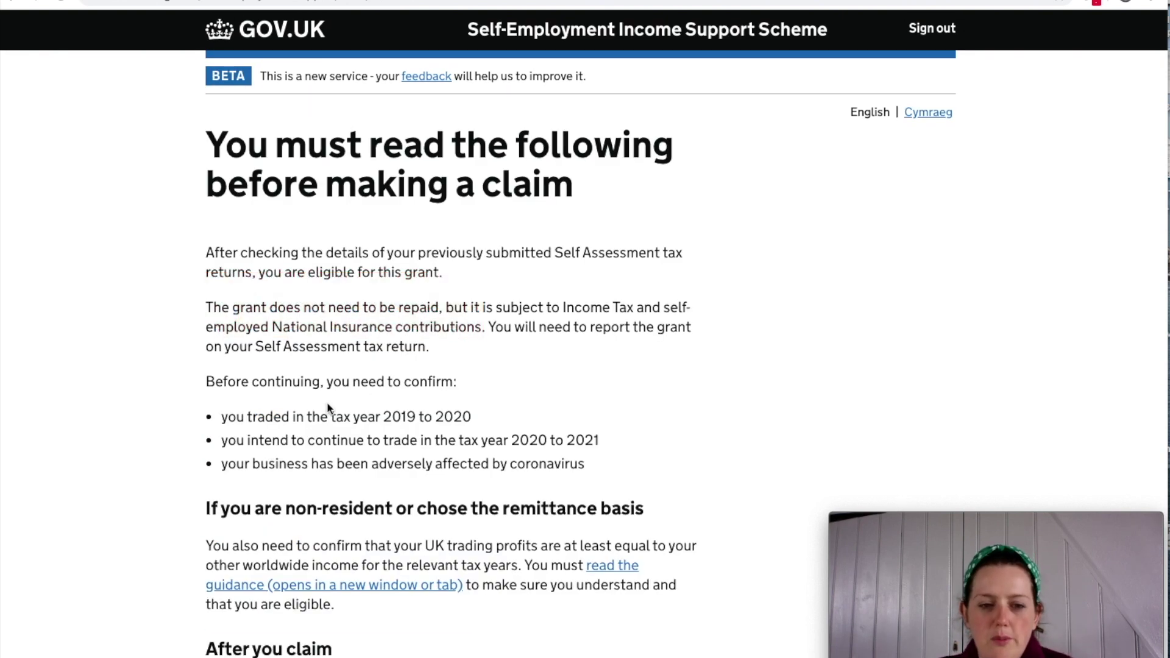
# Read the notes on the grant not needing repayment and on Income Tax reporting.
pyautogui.scroll(-1, 328, 408)
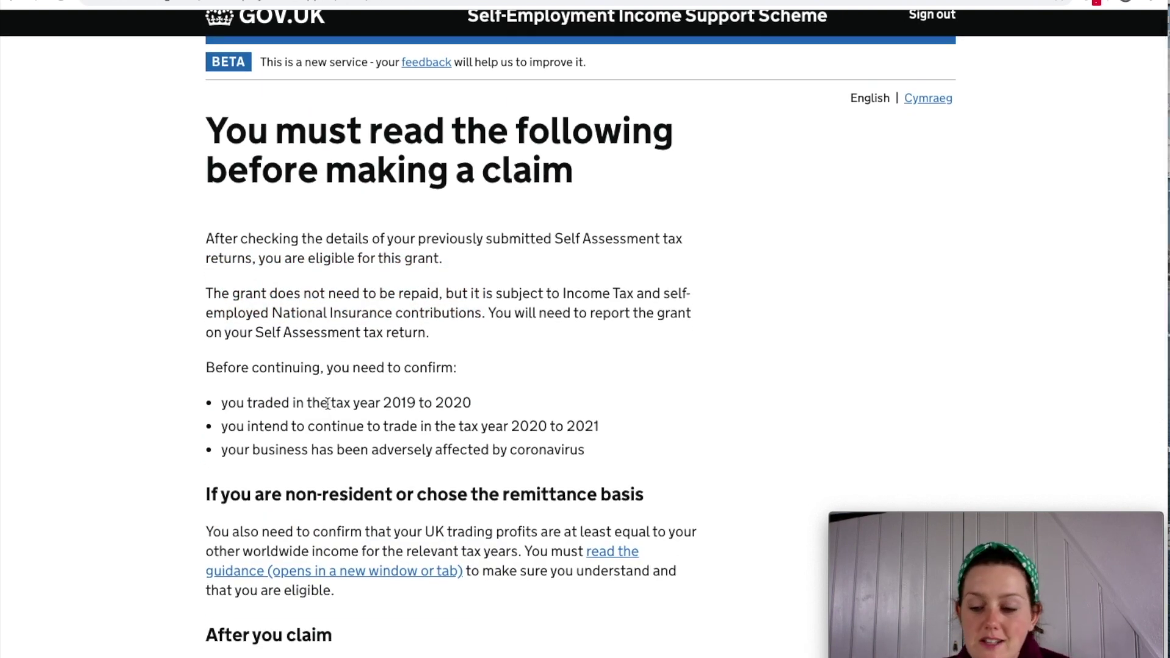
pyautogui.scroll(-1, 327, 403)
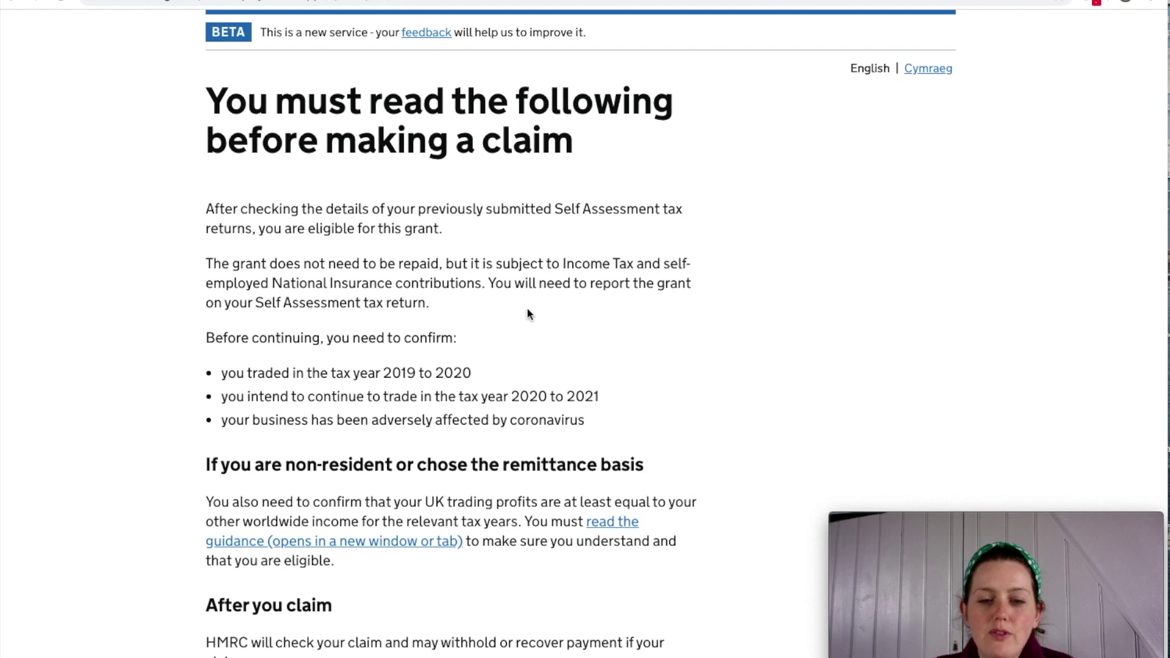
pyautogui.scroll(-1, 566, 345)
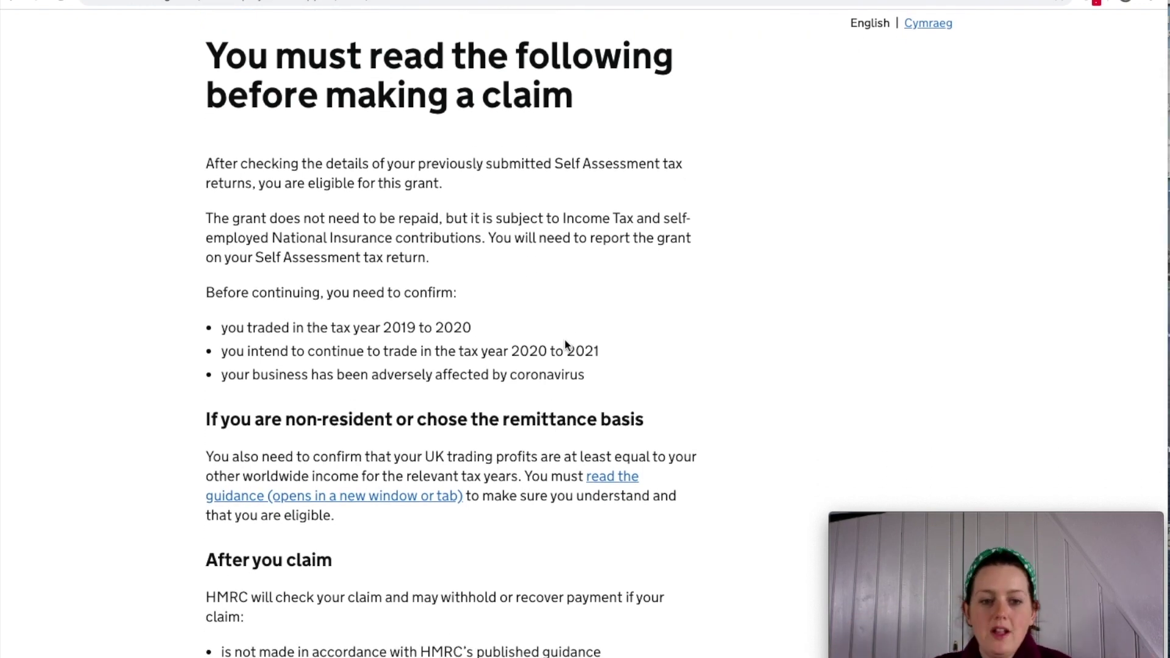
pyautogui.moveTo(271, 220); pyautogui.dragTo(439, 220)
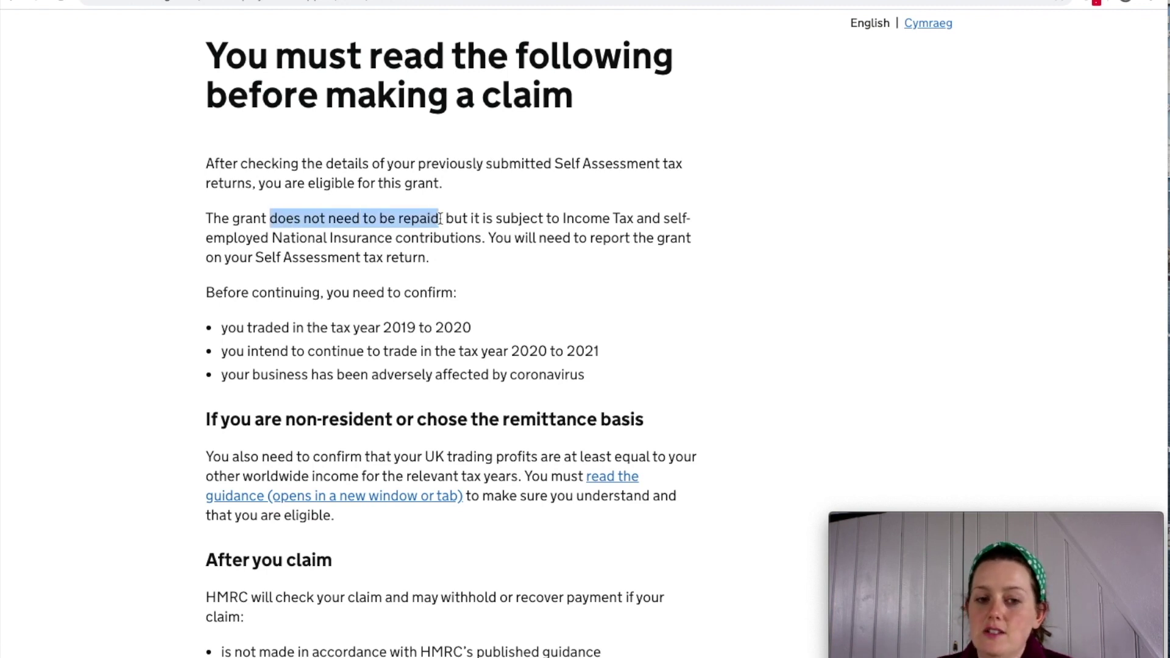
pyautogui.moveTo(205, 219); pyautogui.dragTo(512, 220)
pyautogui.click(450, 220)
pyautogui.click(491, 221)
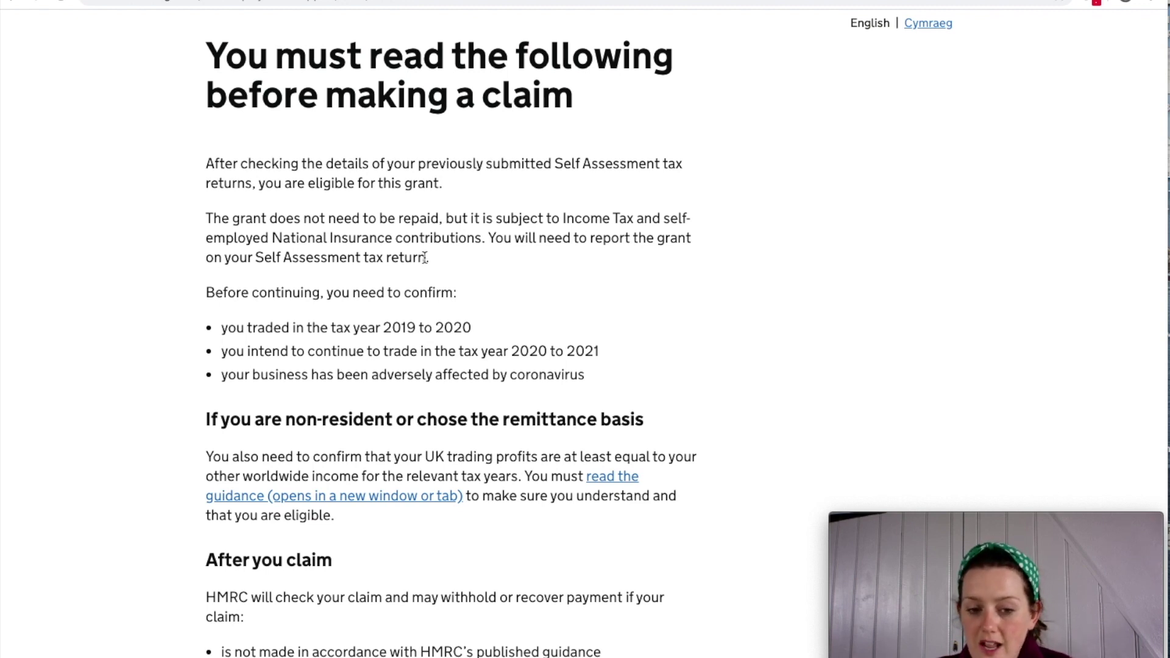
pyautogui.scroll(1, 425, 257)
pyautogui.moveTo(426, 262); pyautogui.dragTo(392, 217)
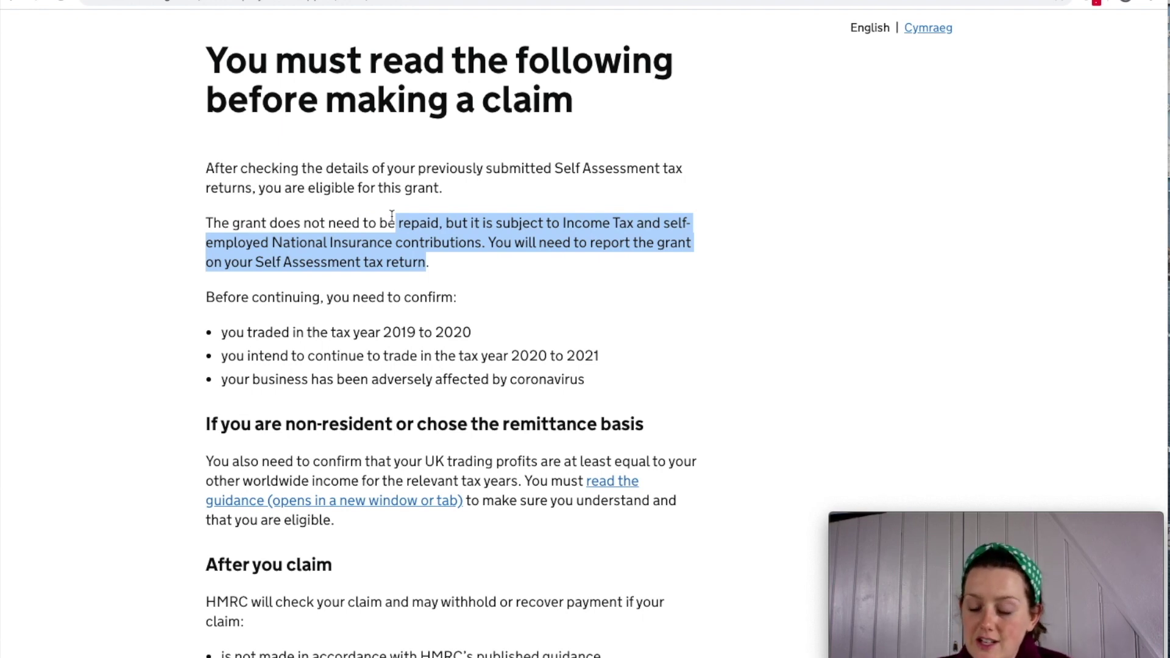
pyautogui.click(368, 223)
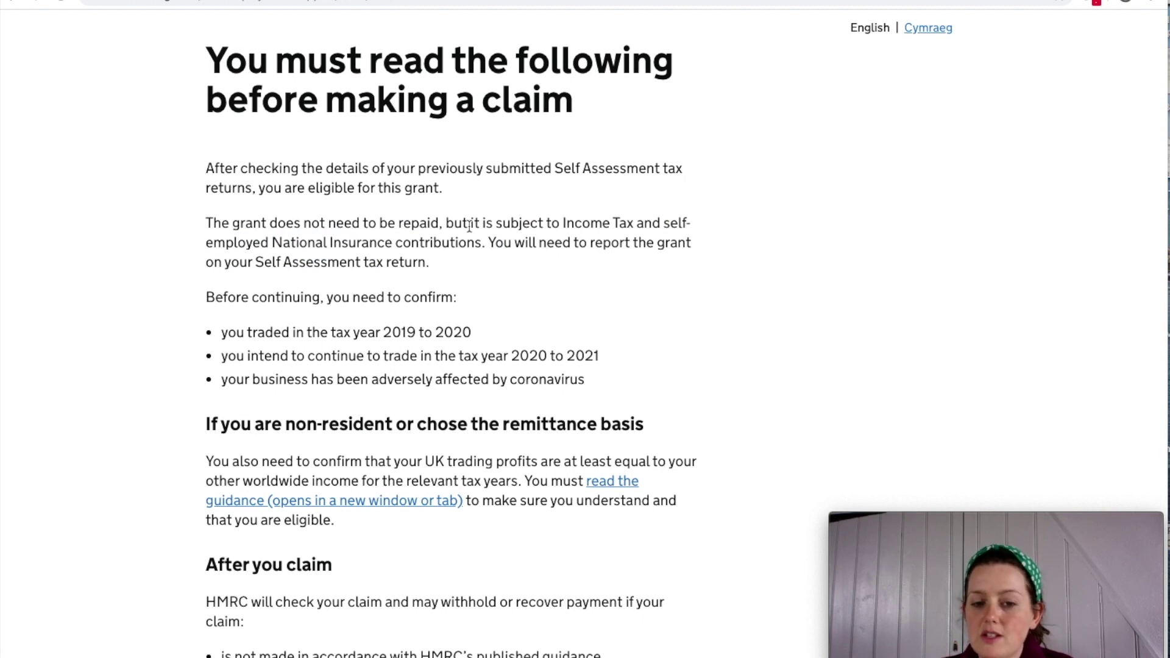
# Scroll through the rest of the claim conditions, including the coronavirus impact bullet.
pyautogui.scroll(1, 469, 226)
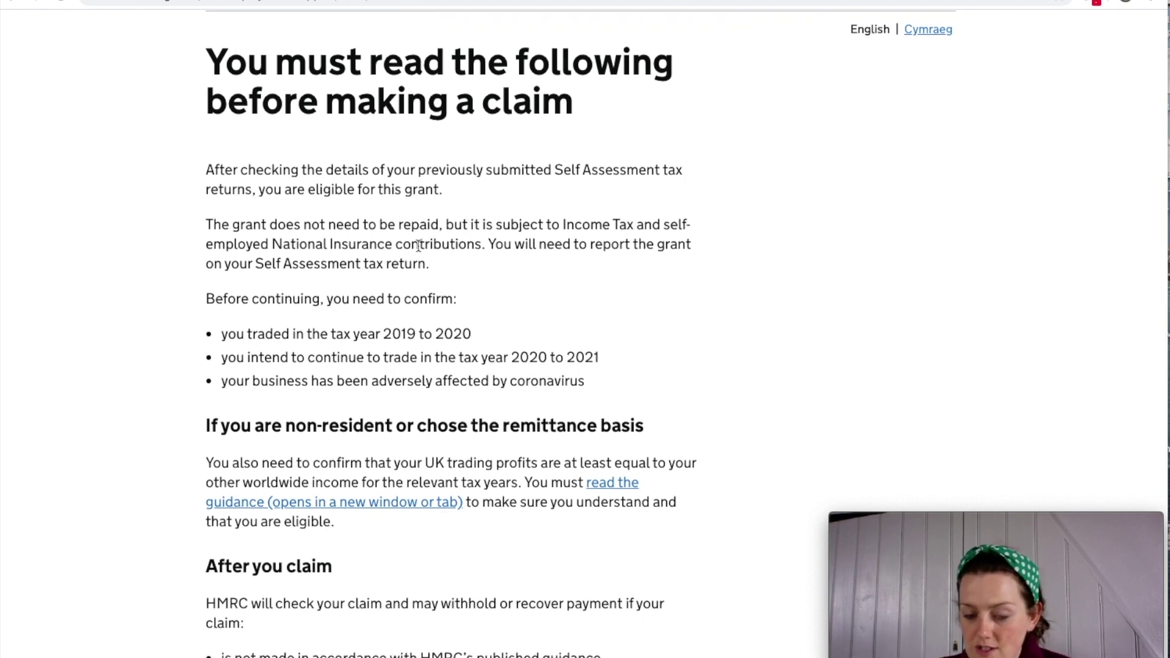
pyautogui.scroll(-1, 416, 245)
pyautogui.scroll(1, 449, 232)
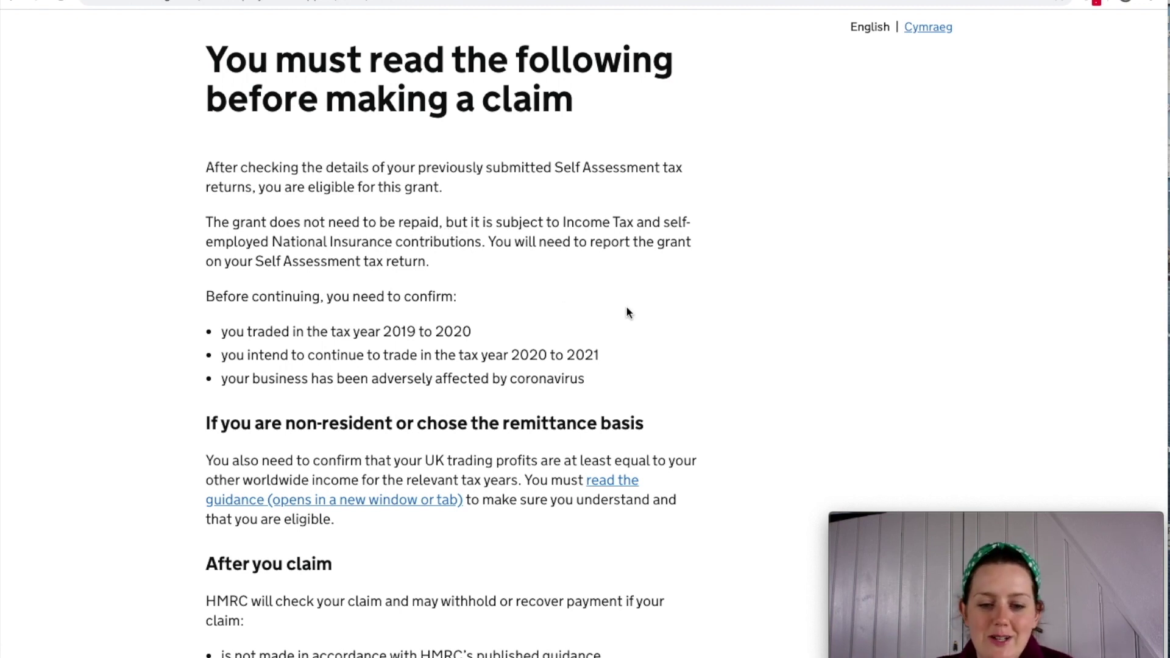
pyautogui.scroll(-3, 626, 309)
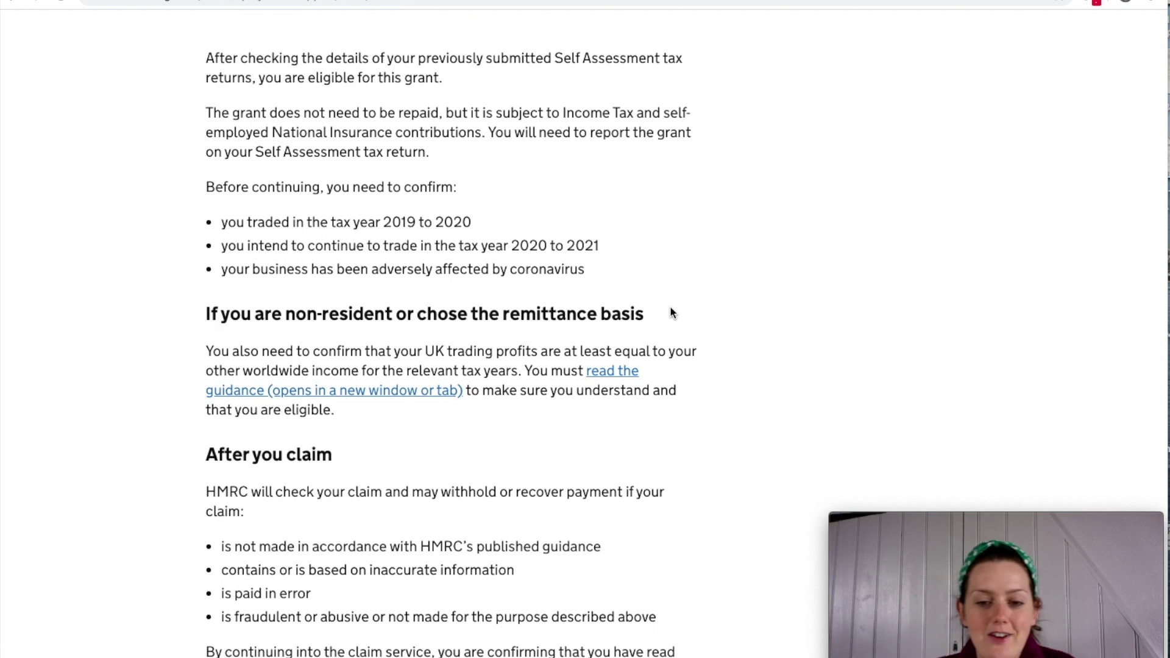
pyautogui.scroll(-1, 672, 313)
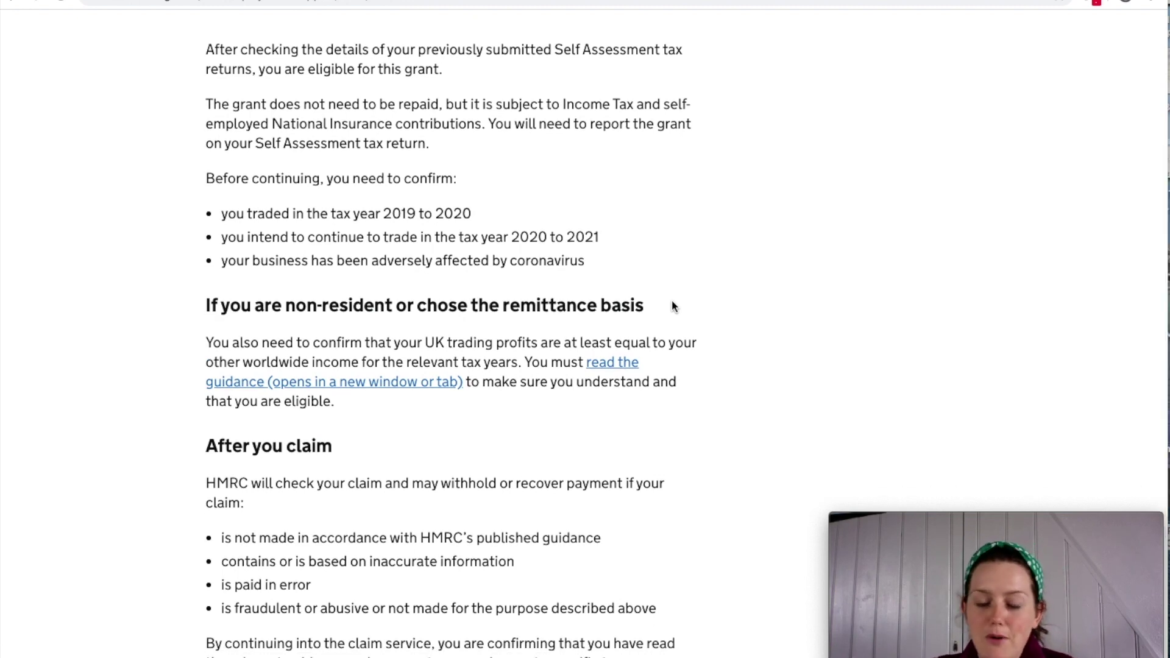
pyautogui.scroll(-3, 673, 305)
pyautogui.scroll(-3, 674, 303)
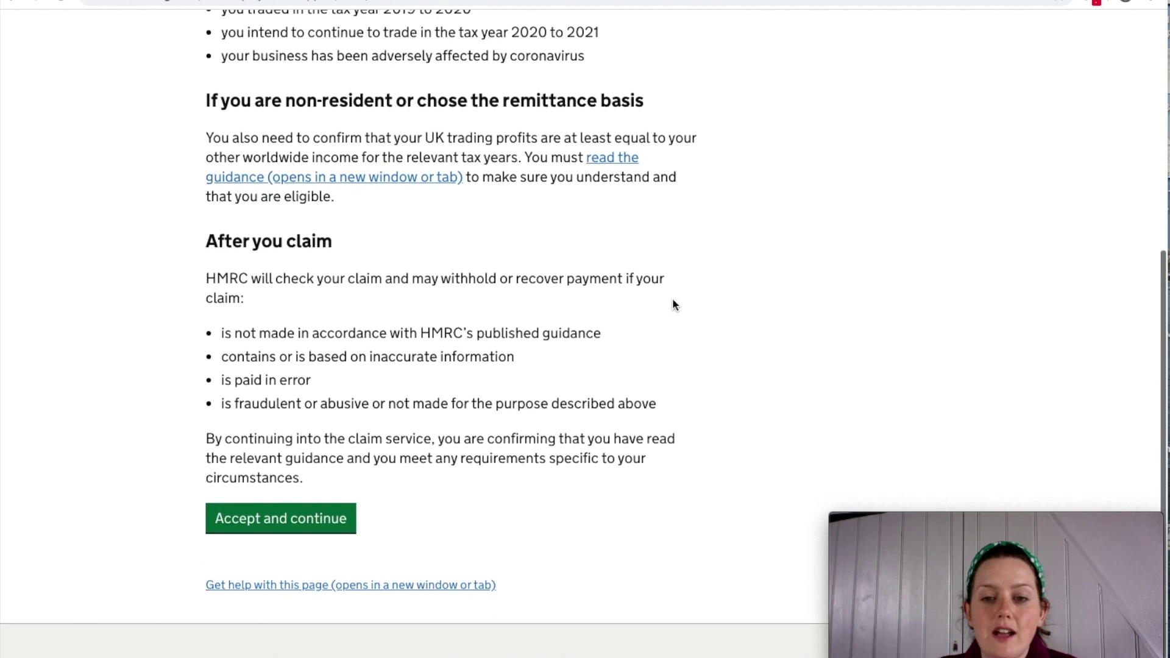
pyautogui.scroll(-2, 674, 305)
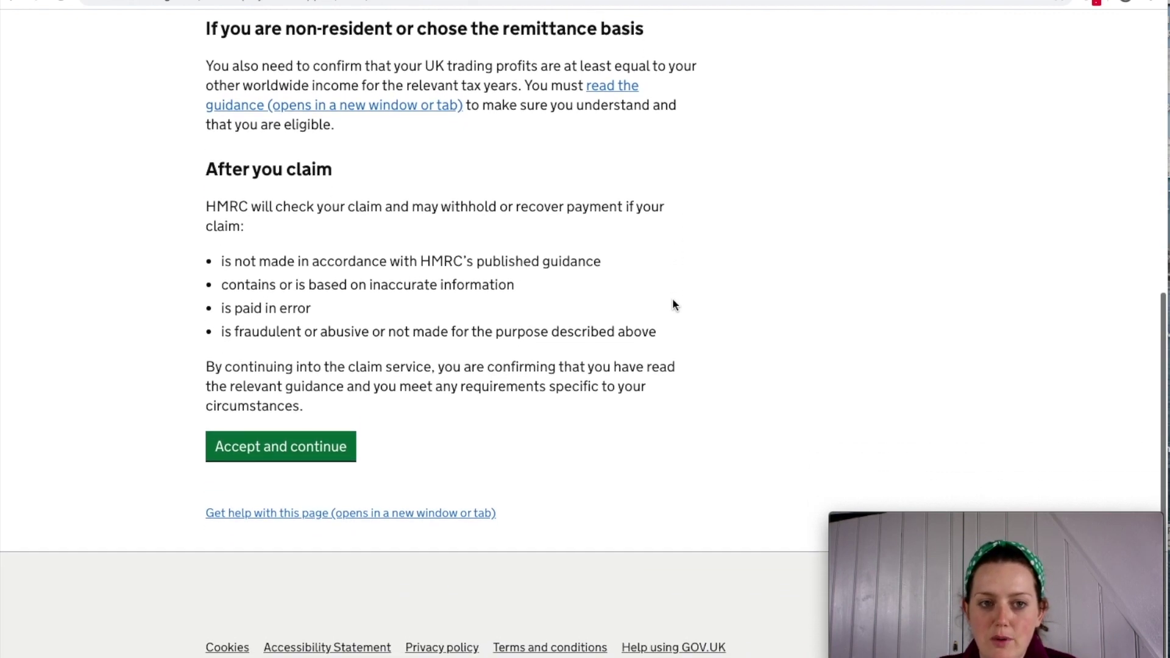
pyautogui.scroll(7, 673, 305)
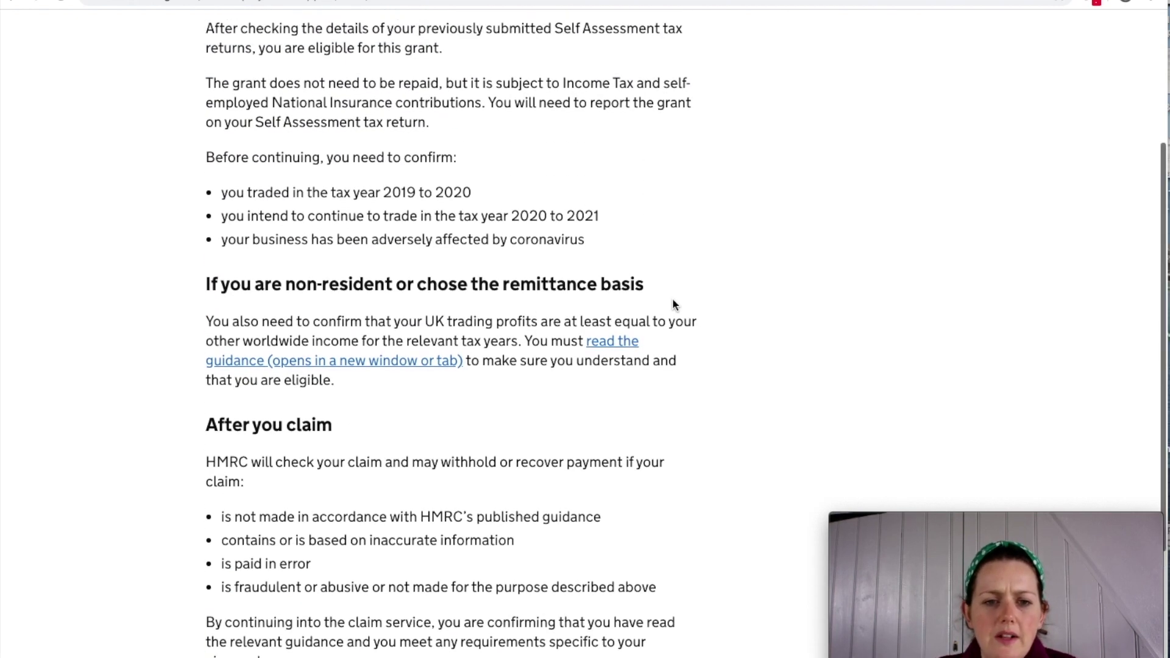
pyautogui.scroll(4, 671, 298)
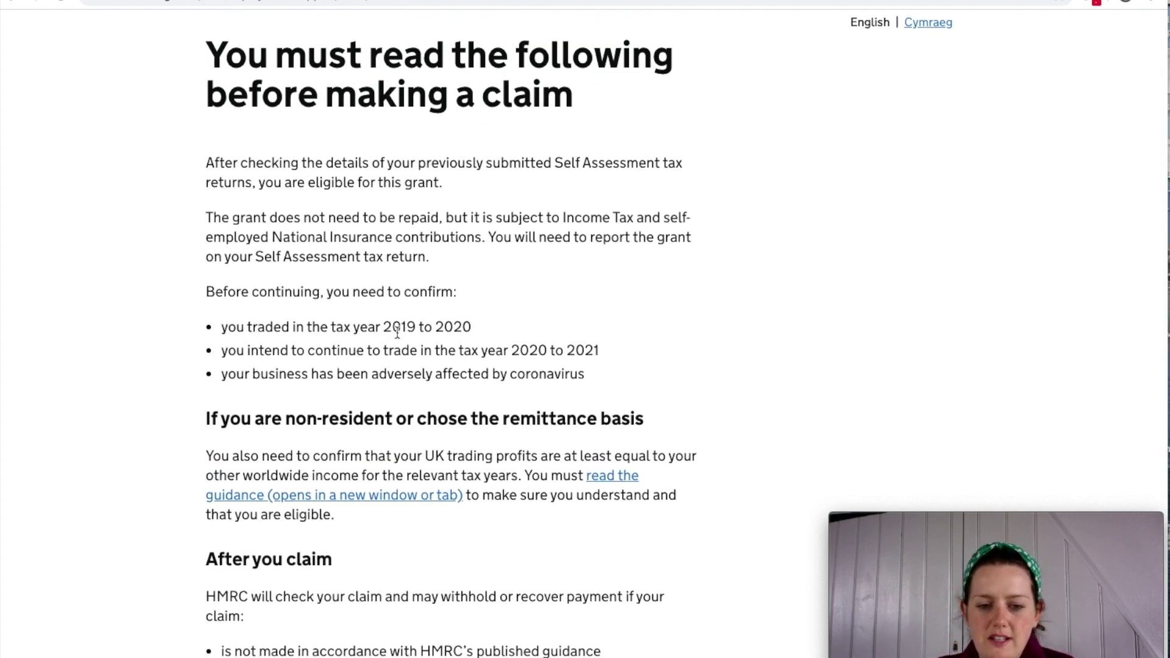
pyautogui.scroll(-1, 482, 330)
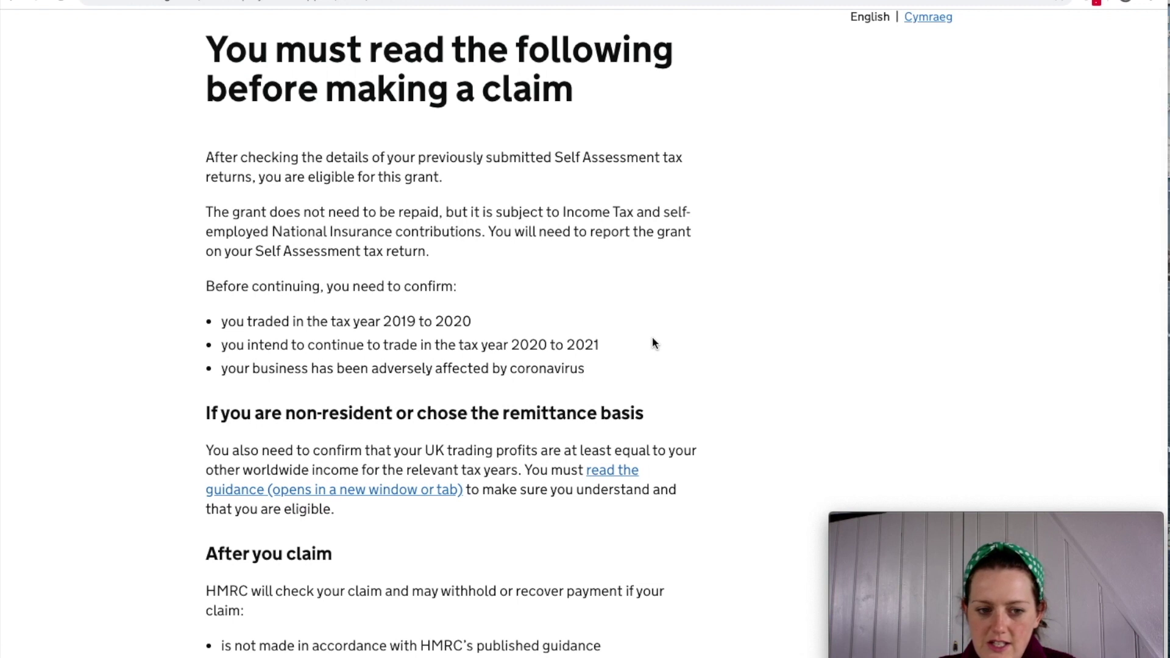
pyautogui.scroll(-1, 653, 344)
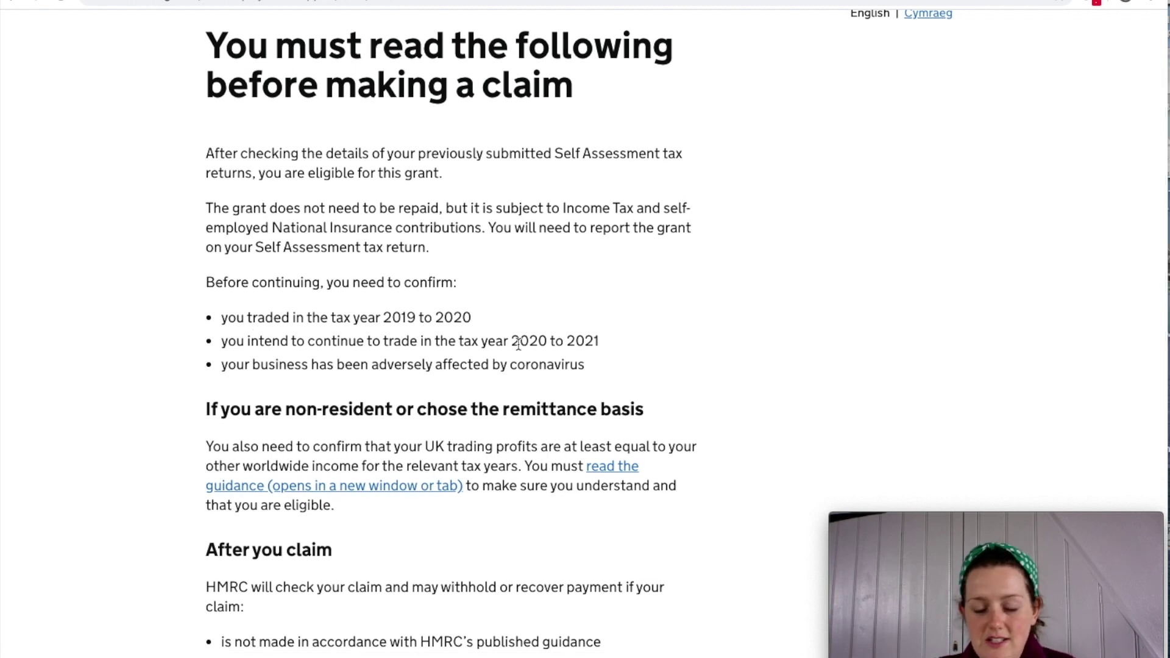
pyautogui.scroll(-3, 635, 356)
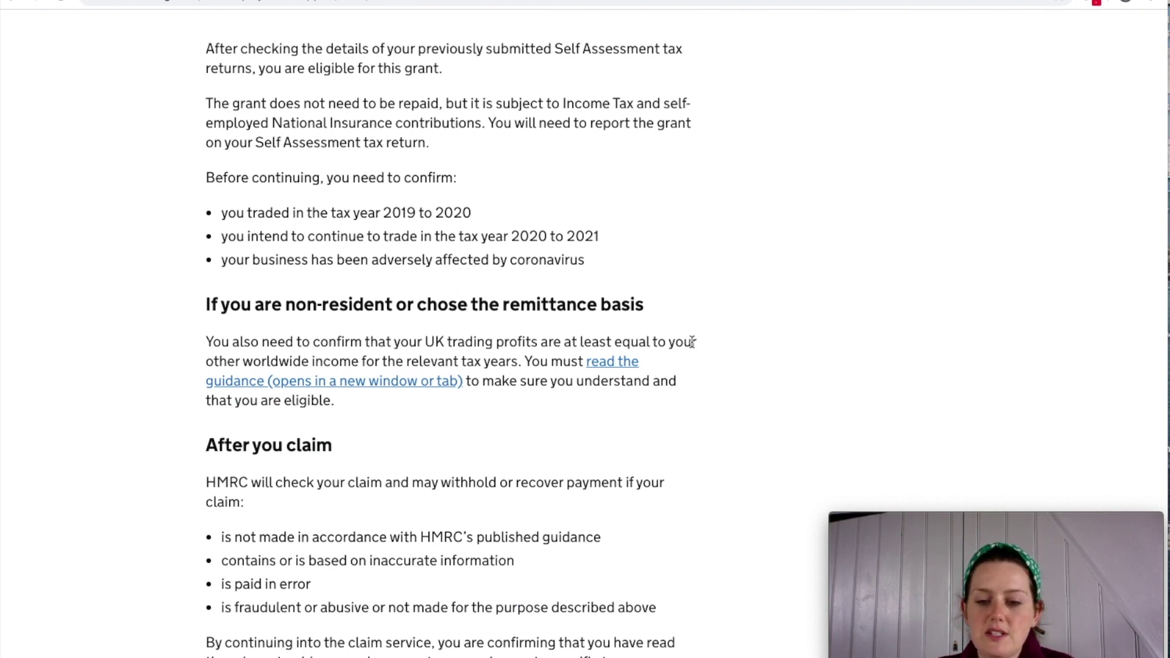
pyautogui.scroll(-4, 654, 333)
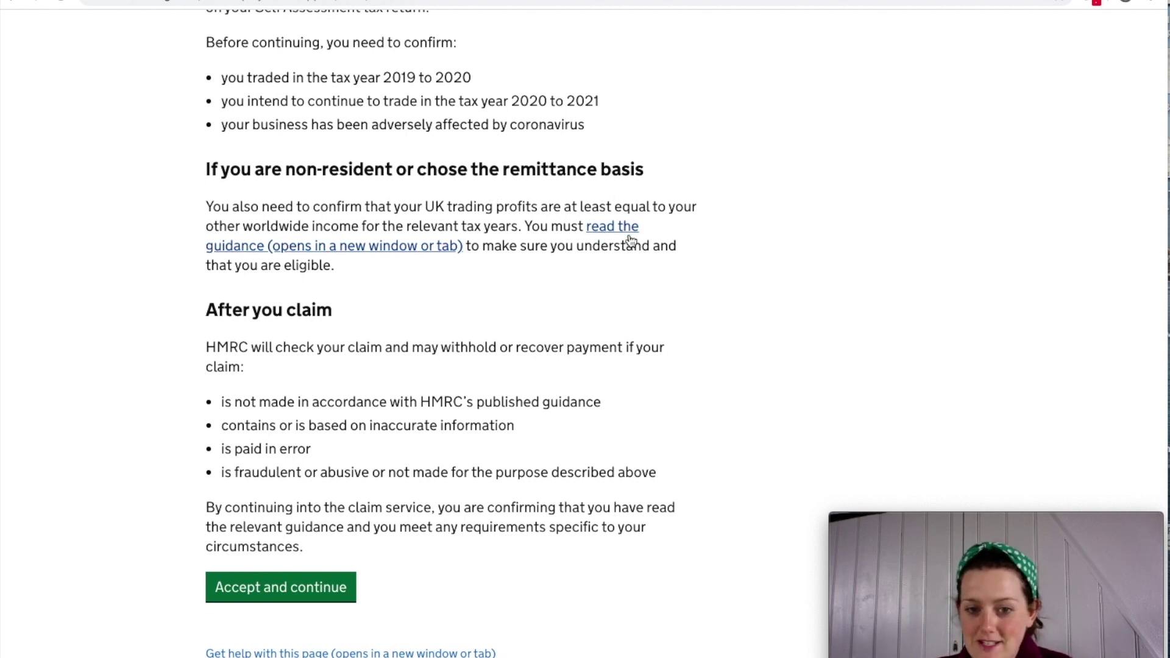
pyautogui.scroll(-1, 485, 296)
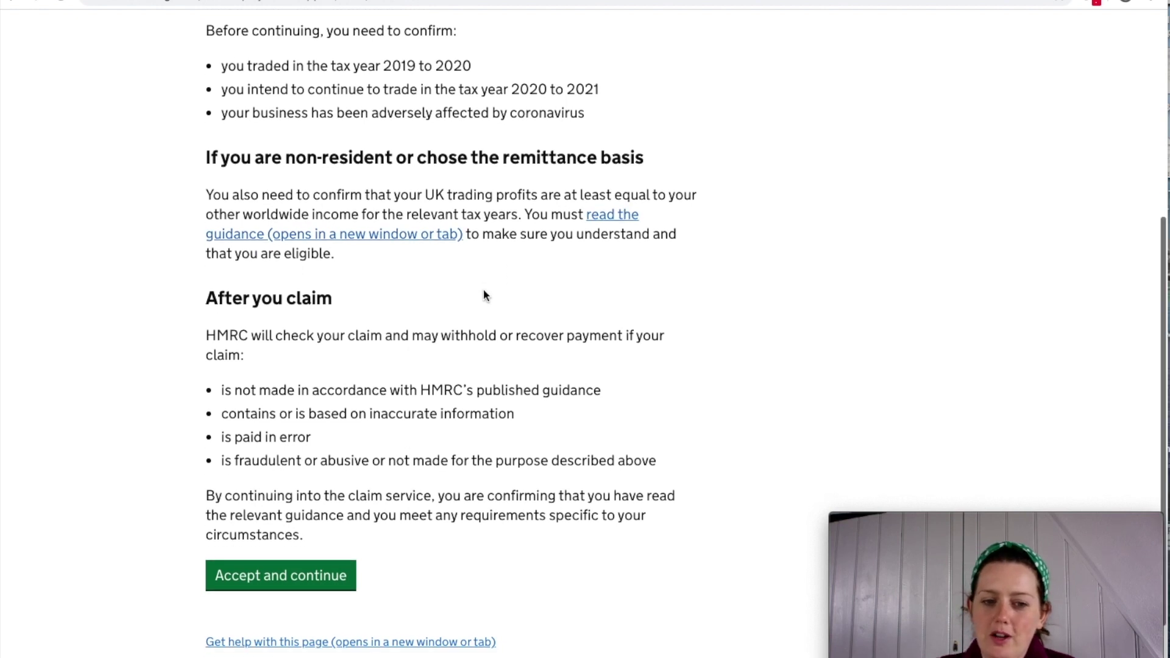
pyautogui.scroll(-1, 484, 290)
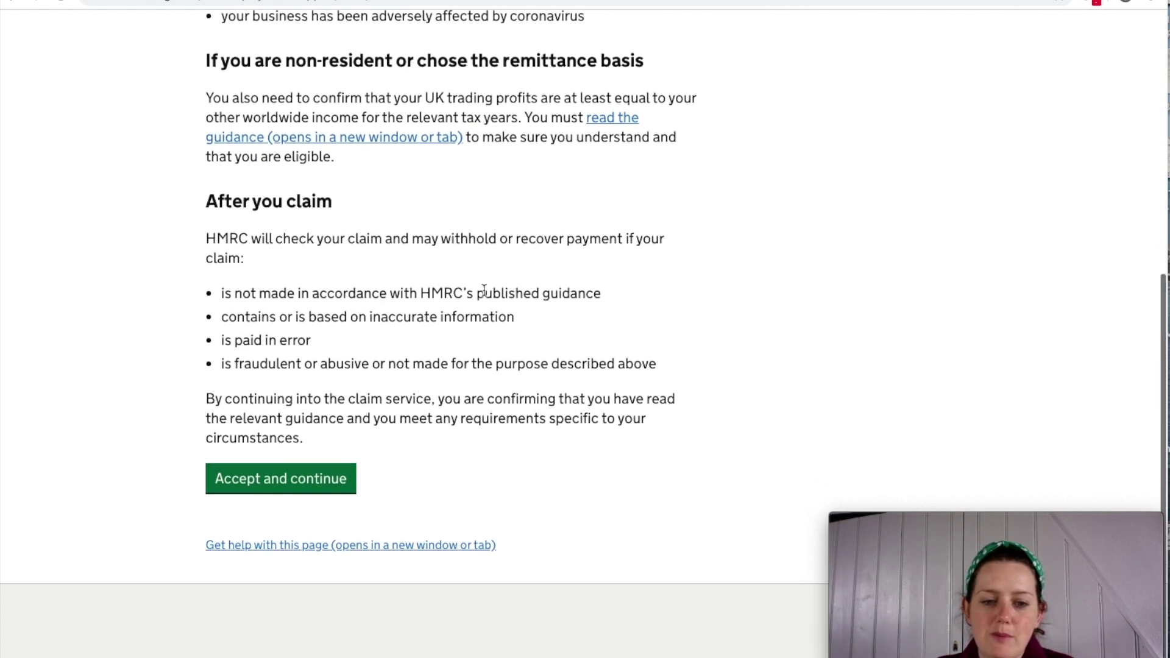
pyautogui.scroll(-1, 484, 290)
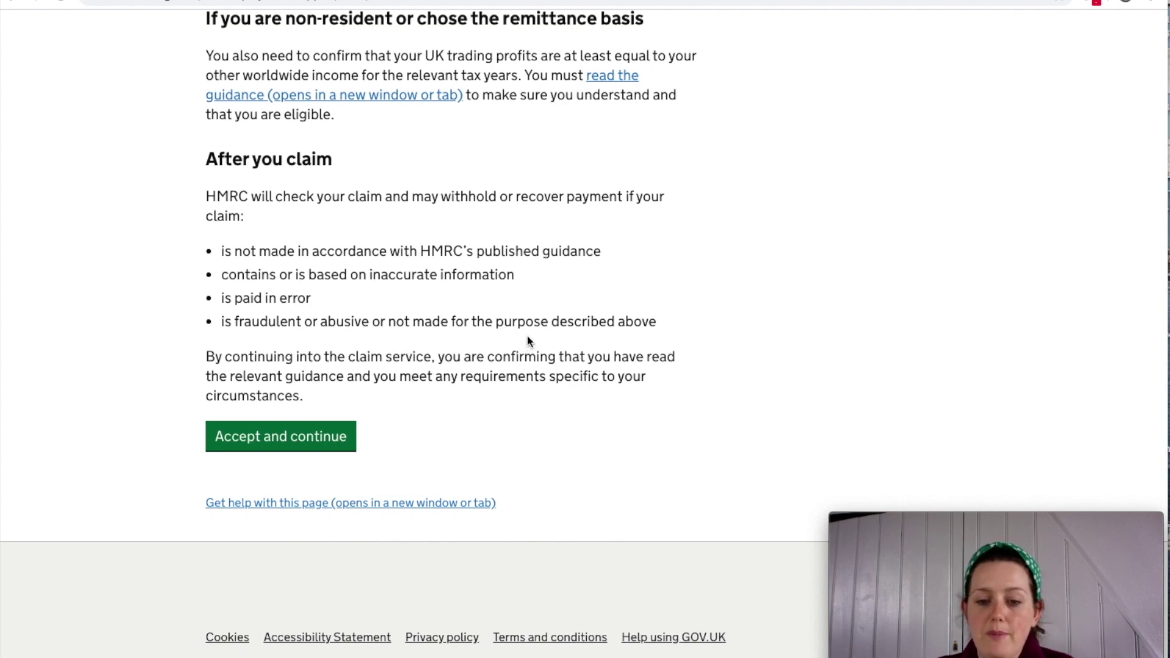
pyautogui.scroll(3, 542, 335)
pyautogui.scroll(-1, 540, 332)
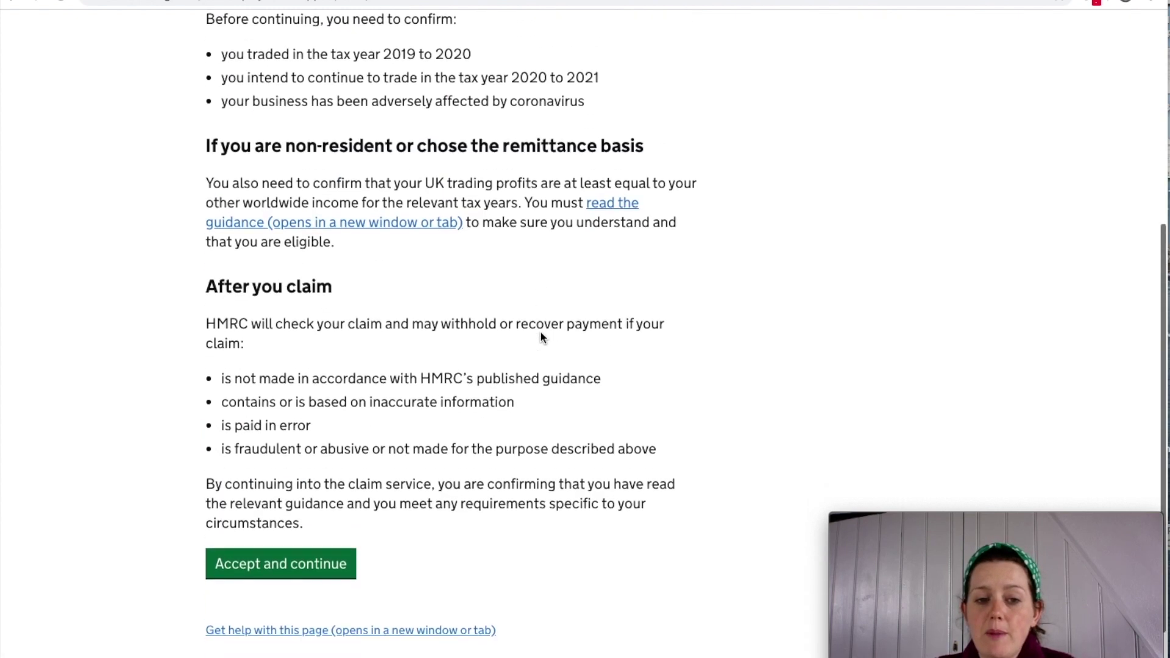
pyautogui.scroll(2, 540, 338)
pyautogui.moveTo(220, 213); pyautogui.dragTo(469, 213)
pyautogui.click(507, 231)
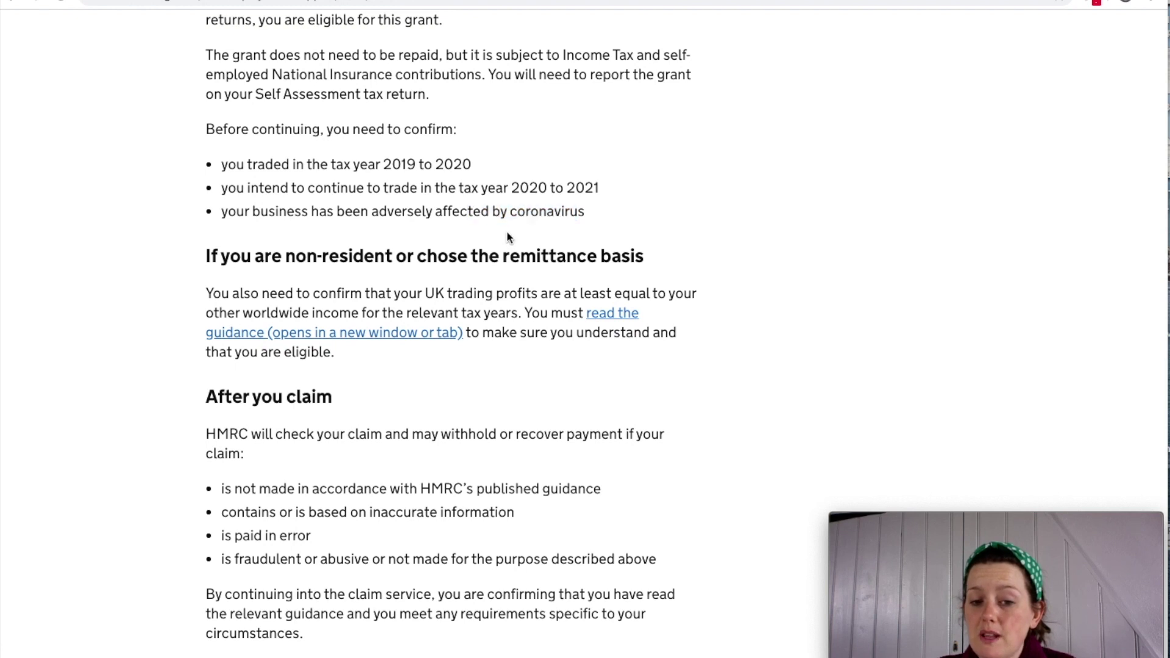
# Review the 'After you claim' published-guidance condition and choose Accept and continue.
pyautogui.scroll(-3, 533, 303)
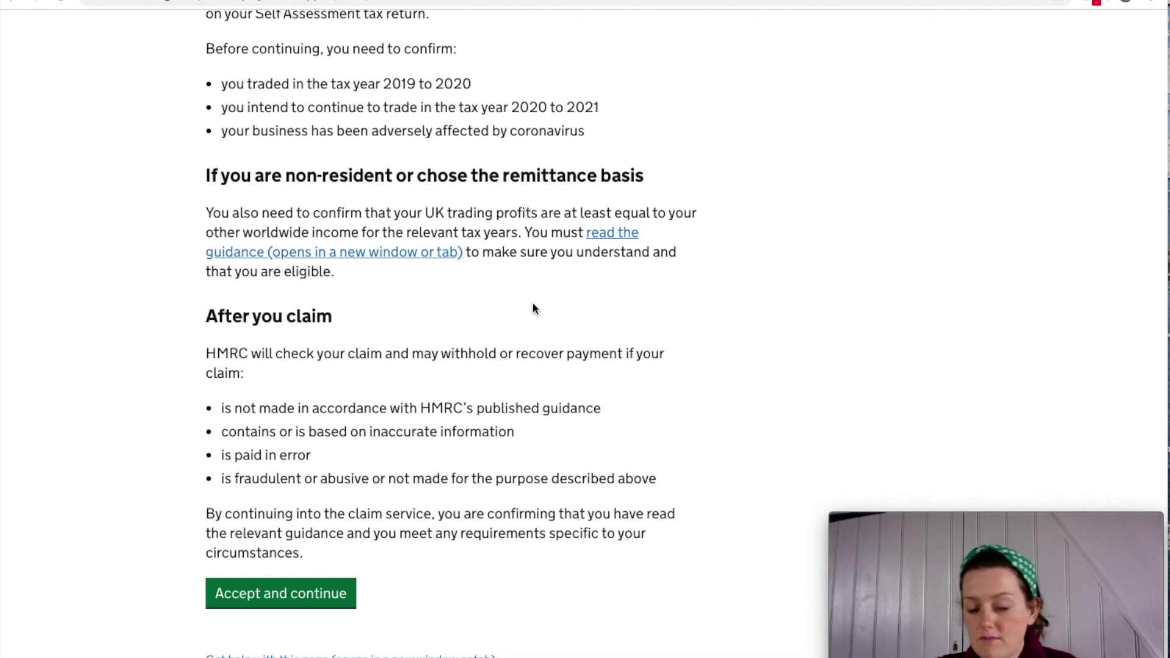
pyautogui.scroll(-5, 533, 302)
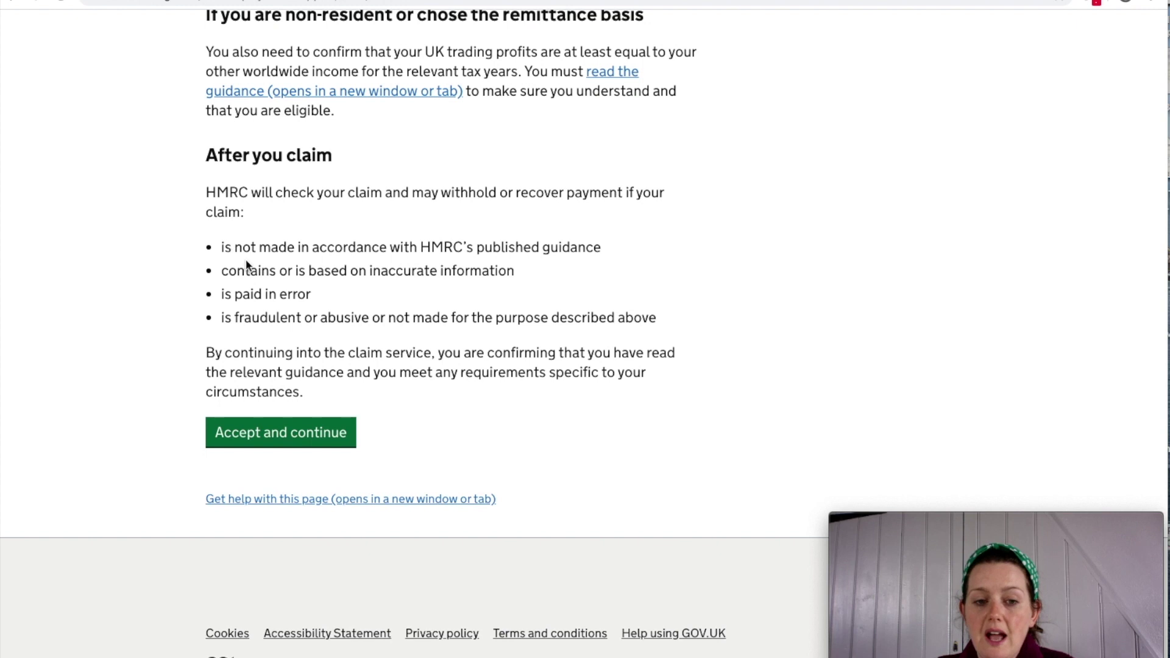
pyautogui.moveTo(221, 246); pyautogui.dragTo(585, 247)
pyautogui.click(603, 250)
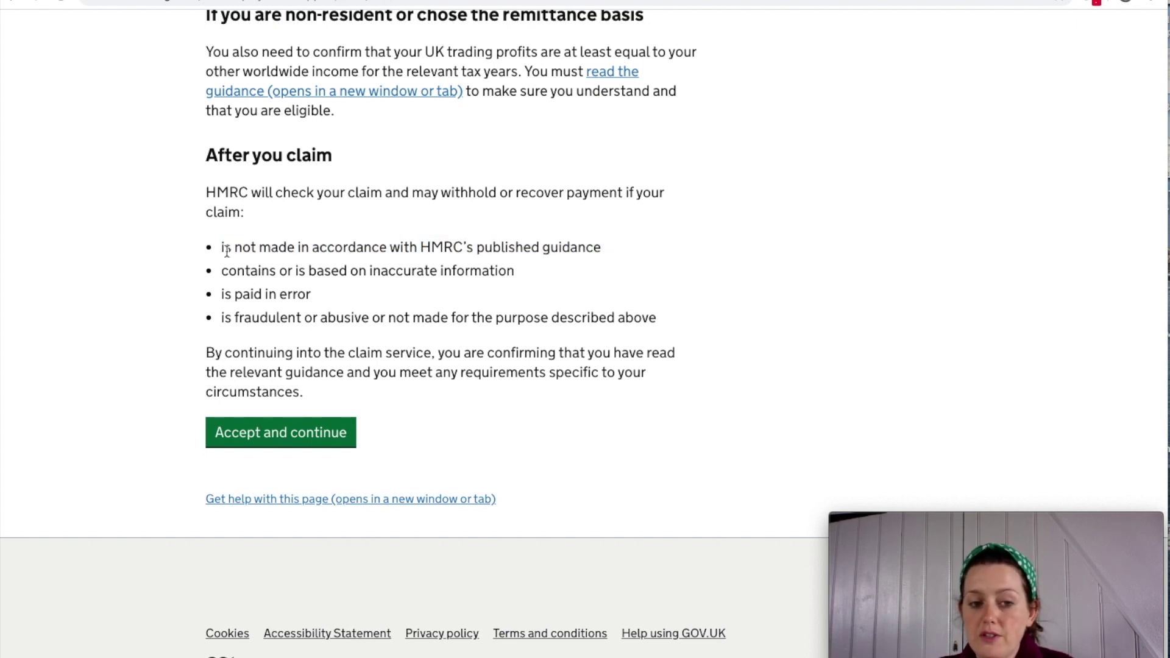
pyautogui.moveTo(223, 247); pyautogui.dragTo(605, 238)
pyautogui.click(594, 285)
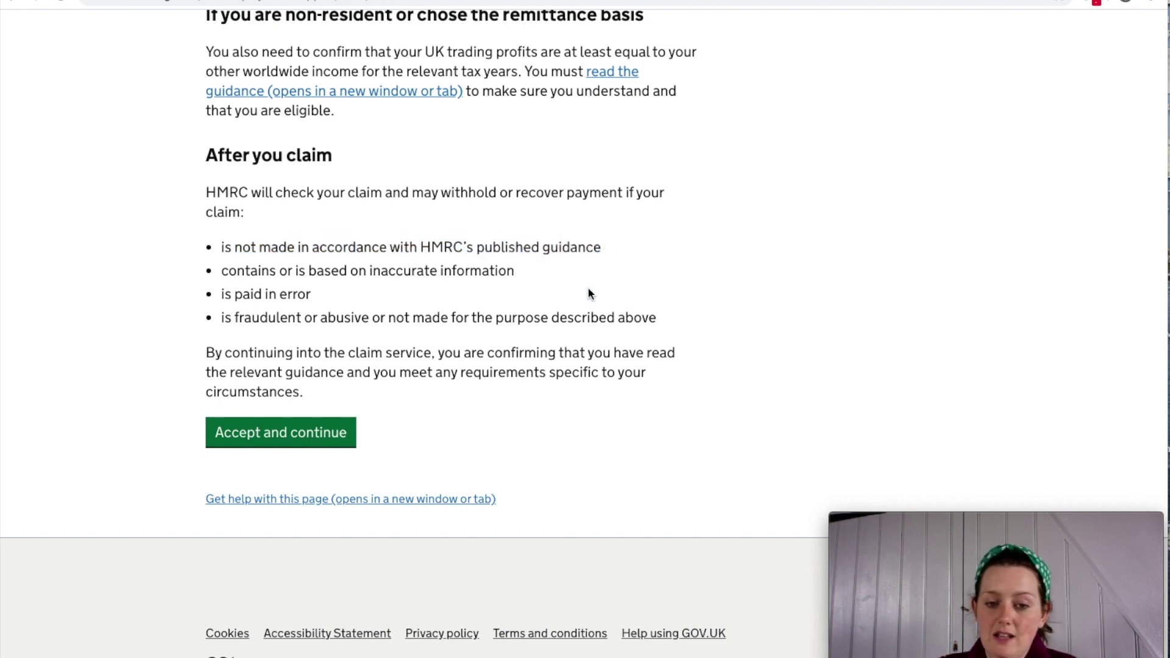
pyautogui.click(306, 441)
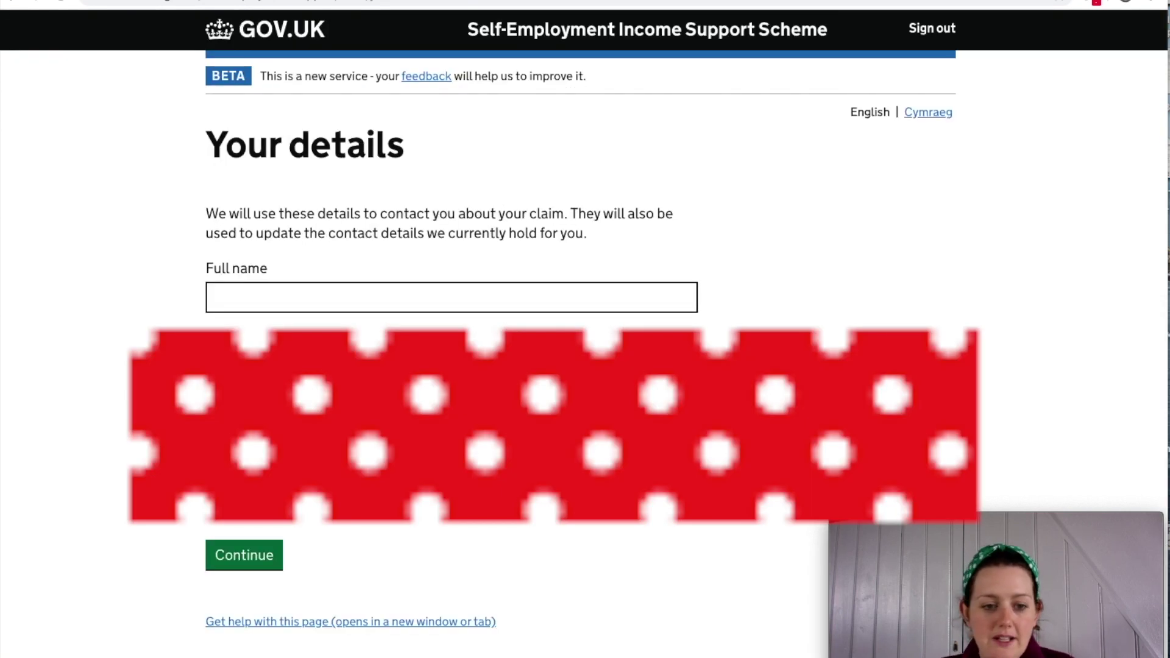
# Type the claimant's full name into the Full name field, fixing typos, and submit it.
pyautogui.click(319, 298)
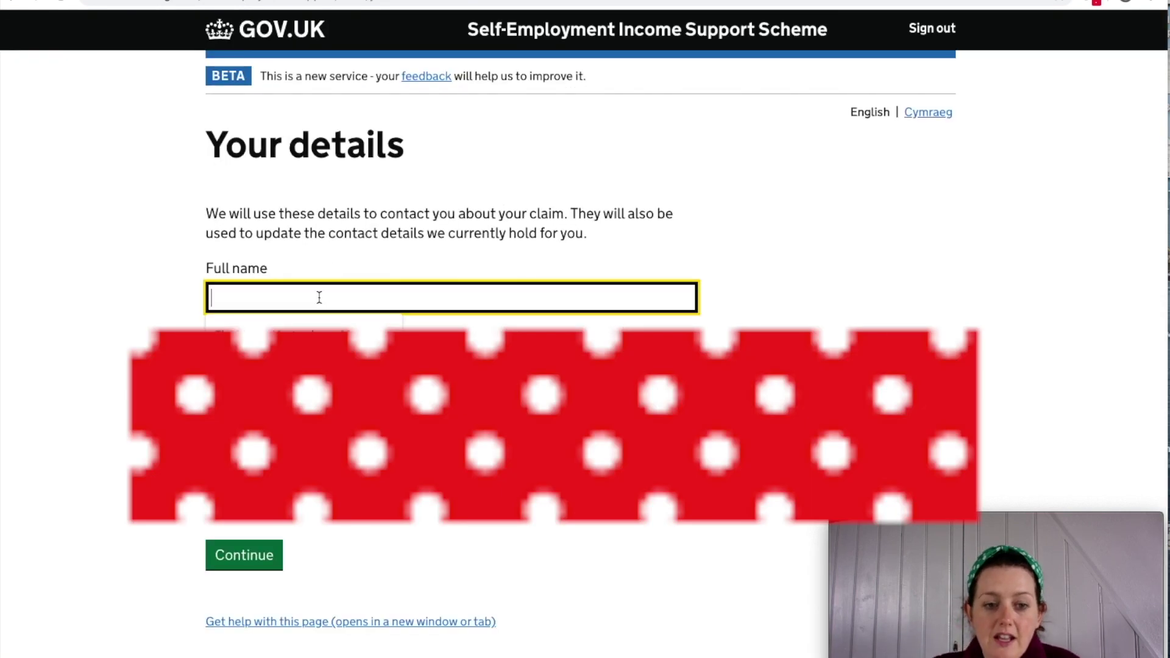
pyautogui.write('rhiannon')
pyautogui.press('BackSpace')
pyautogui.press('BackSpace')
pyautogui.press('BackSpace')
pyautogui.press('BackSpace')
pyautogui.press('BackSpace')
pyautogui.press('BackSpace')
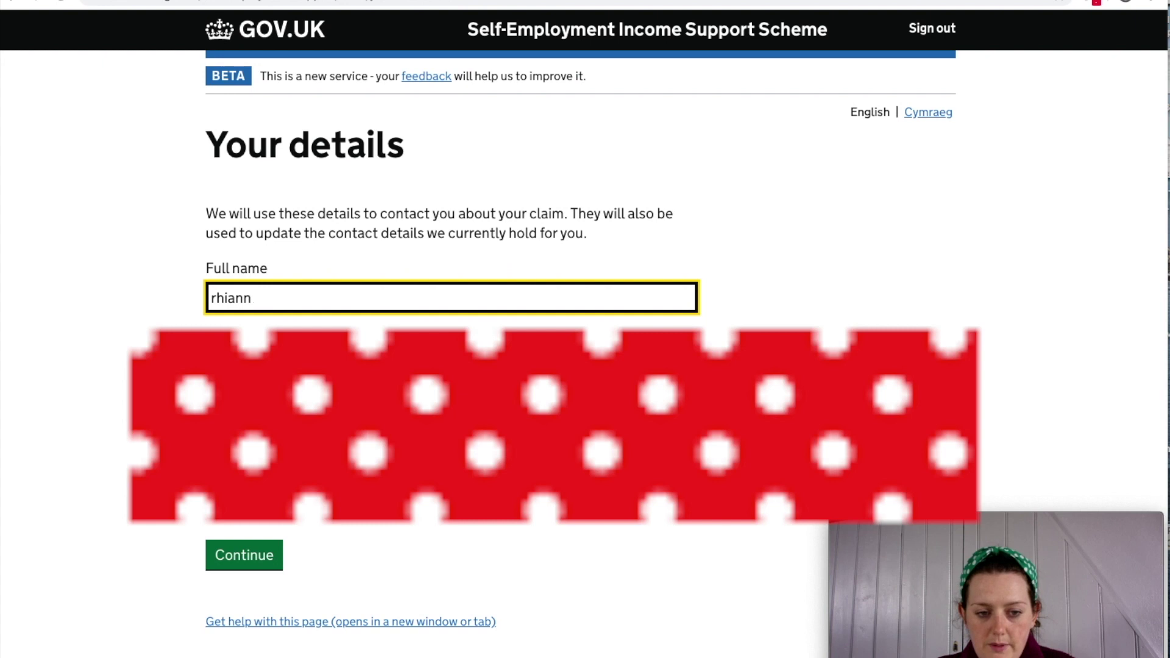
pyautogui.press('BackSpace')
pyautogui.press('BackSpace')
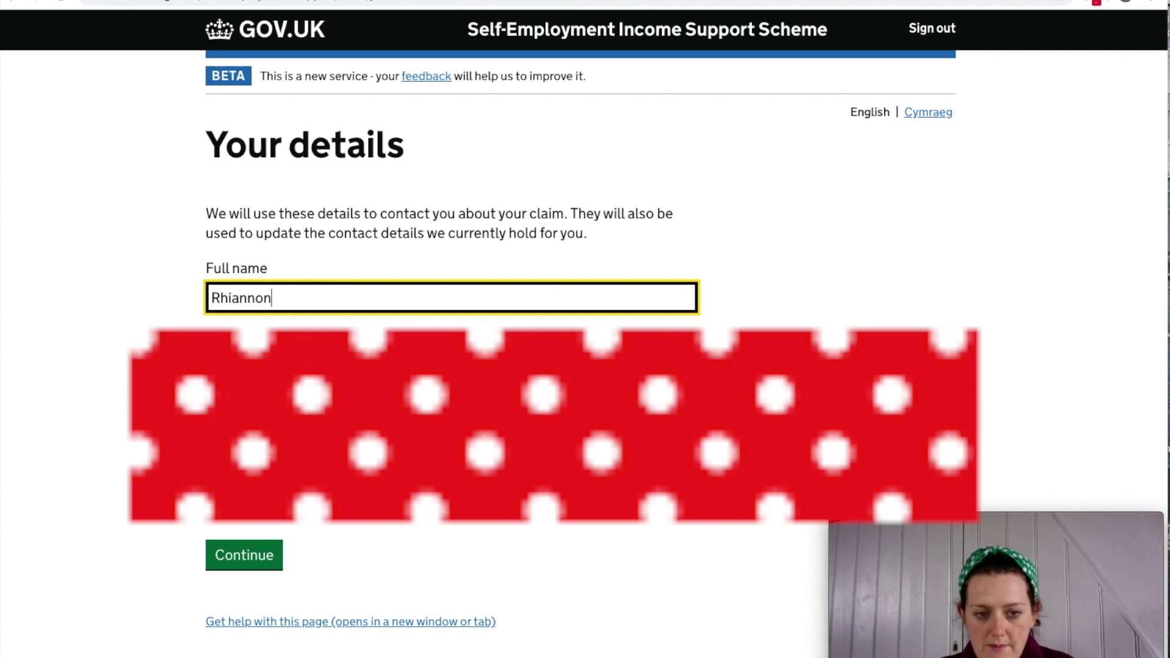
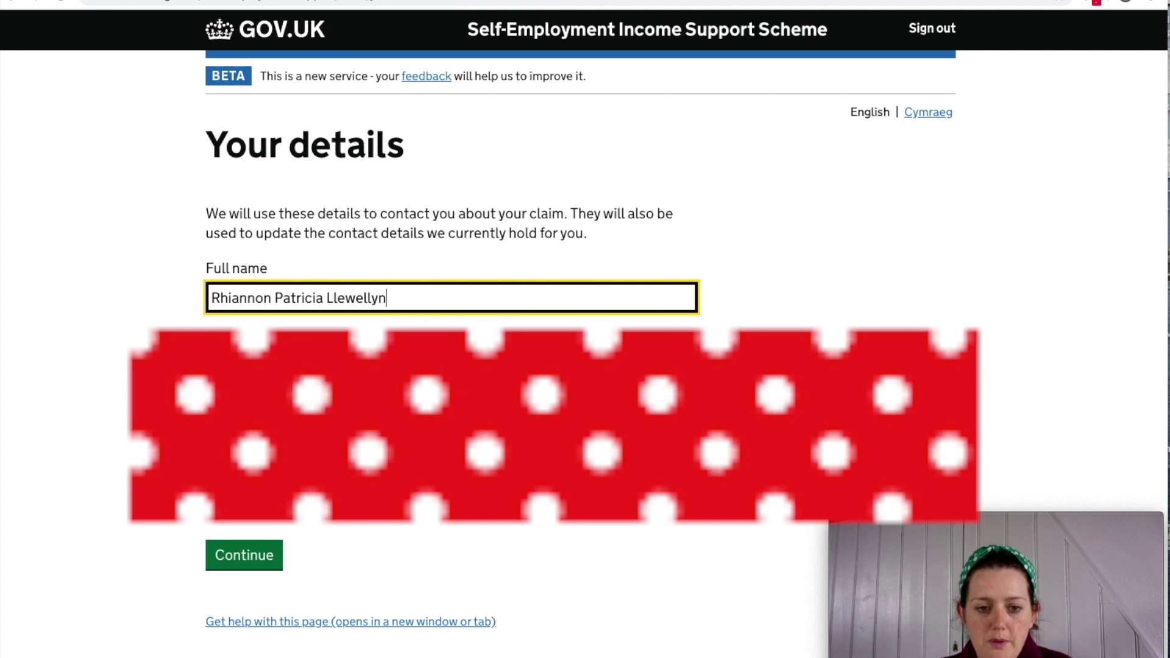
pyautogui.click(249, 567)
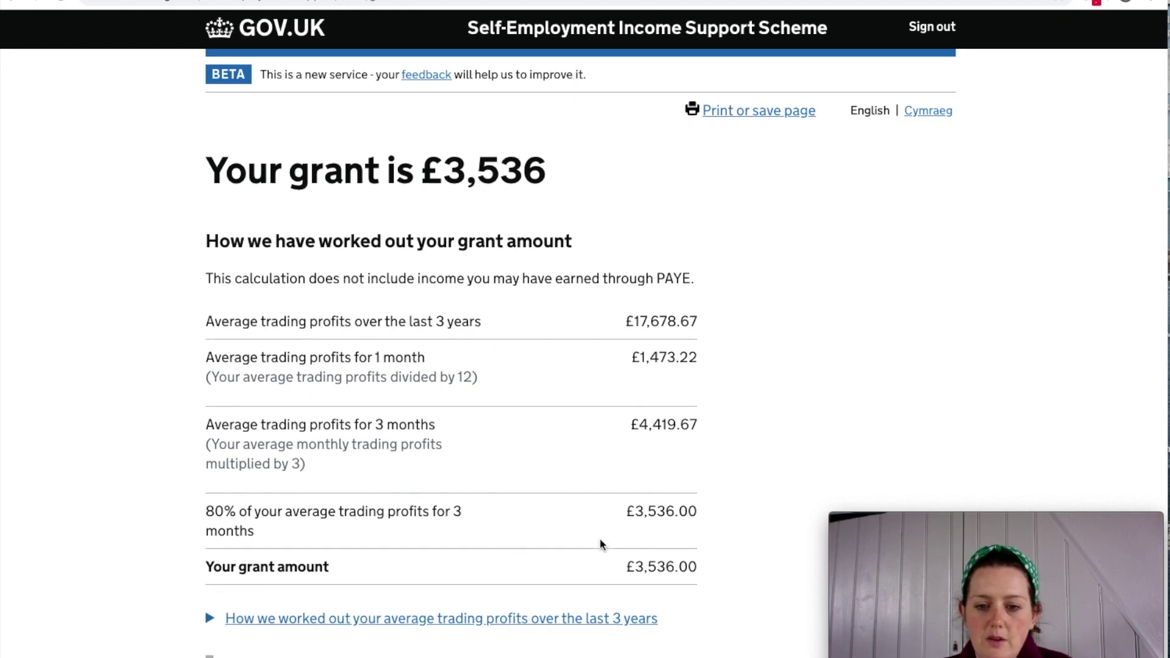
# Scroll through the £3,536 grant breakdown, checking the grant amount.
pyautogui.scroll(-1, 738, 537)
pyautogui.scroll(-2, 739, 536)
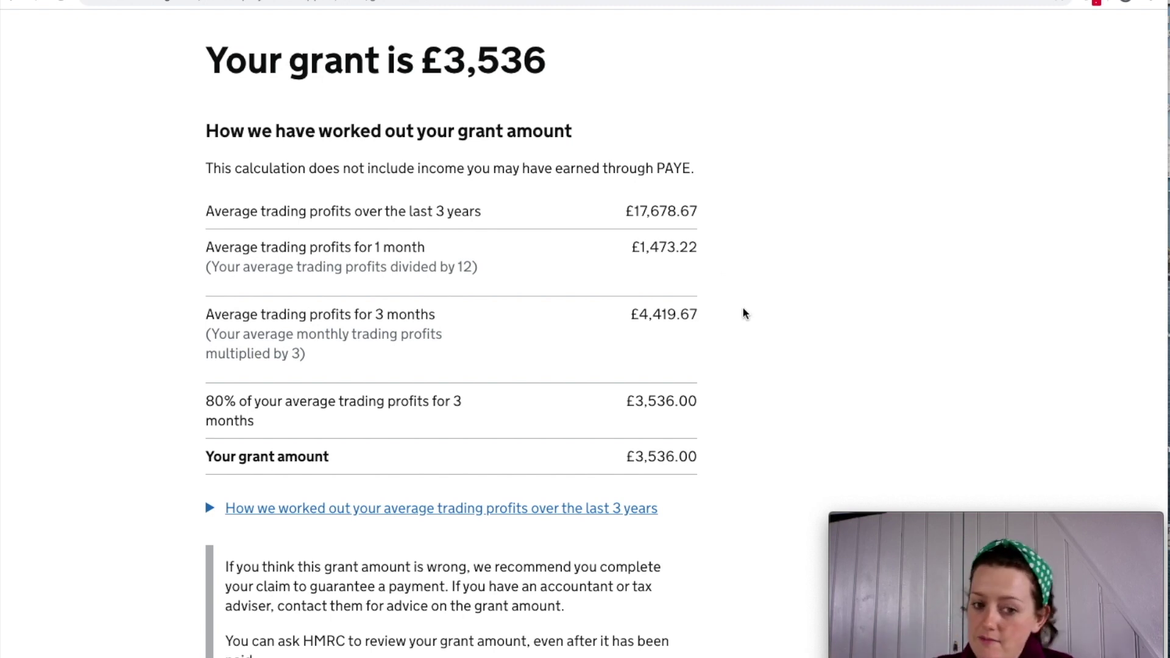
pyautogui.scroll(-1, 739, 313)
pyautogui.moveTo(626, 409); pyautogui.dragTo(701, 415)
pyautogui.scroll(1, 701, 414)
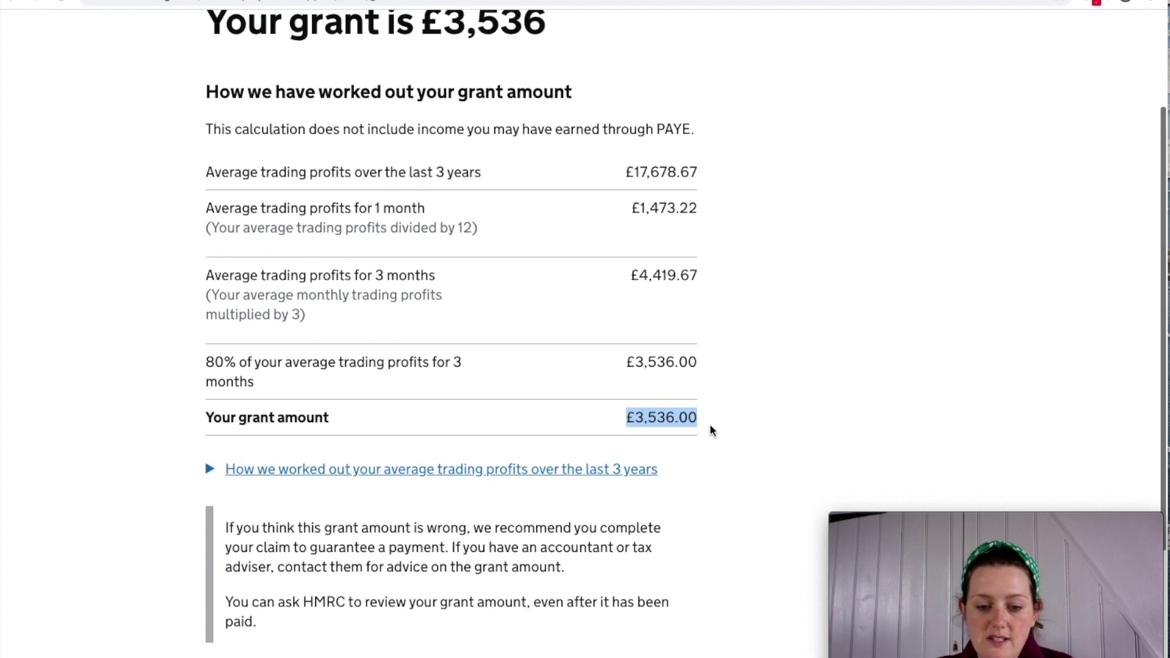
pyautogui.scroll(-1, 642, 384)
pyautogui.click(645, 363)
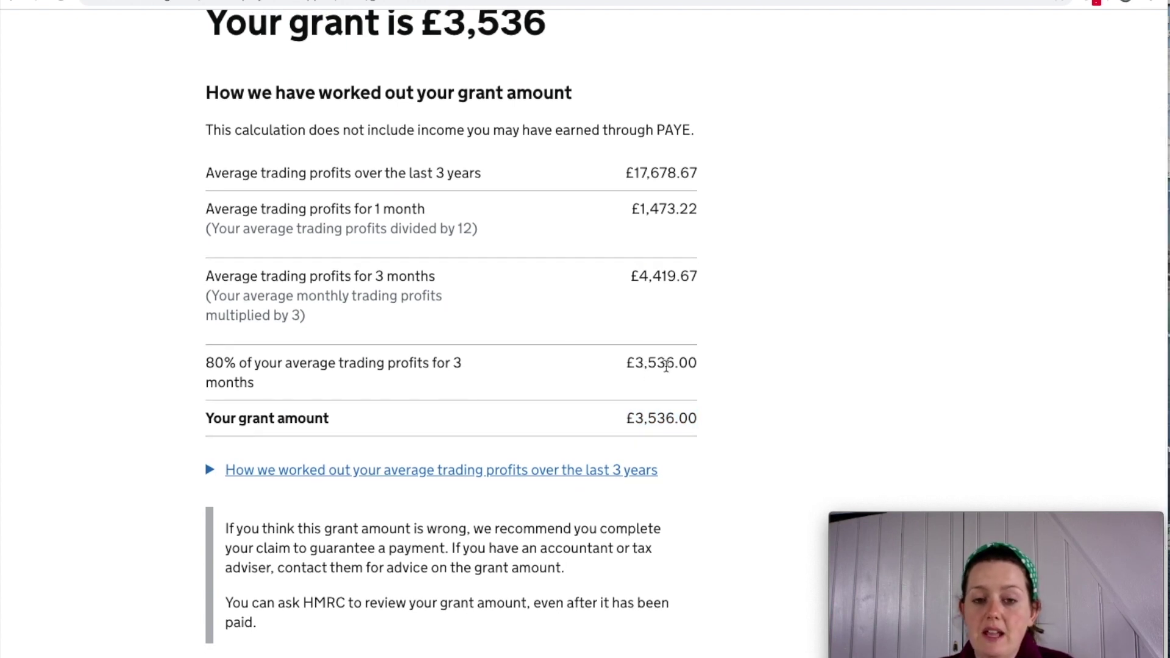
pyautogui.scroll(1, 670, 373)
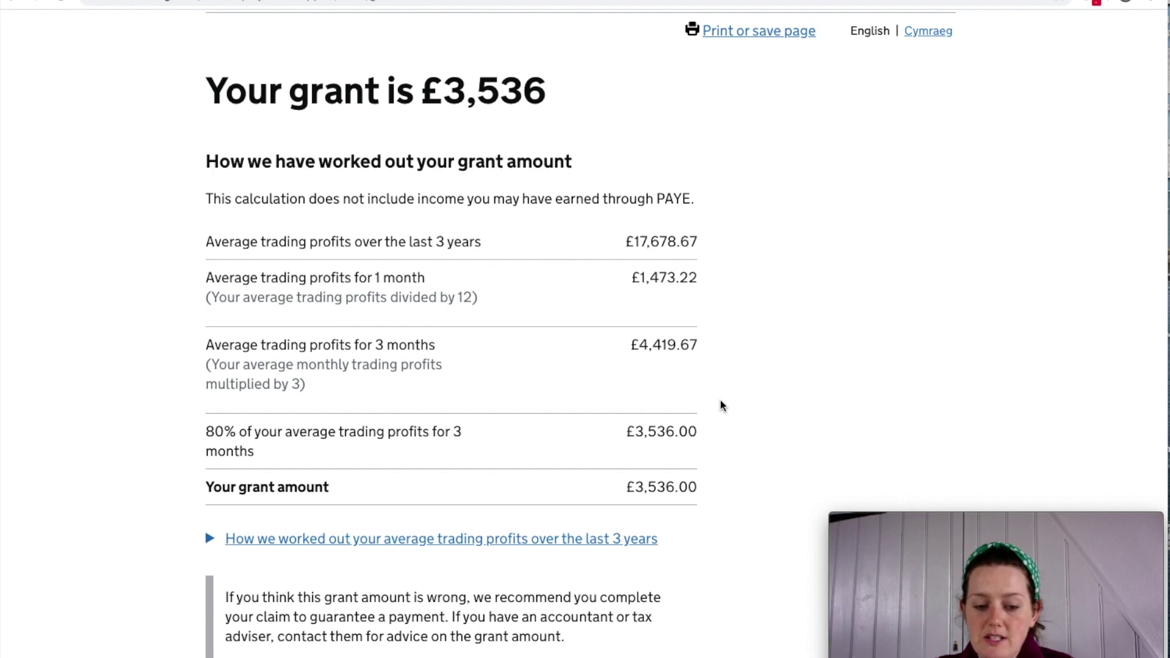
pyautogui.scroll(-2, 722, 405)
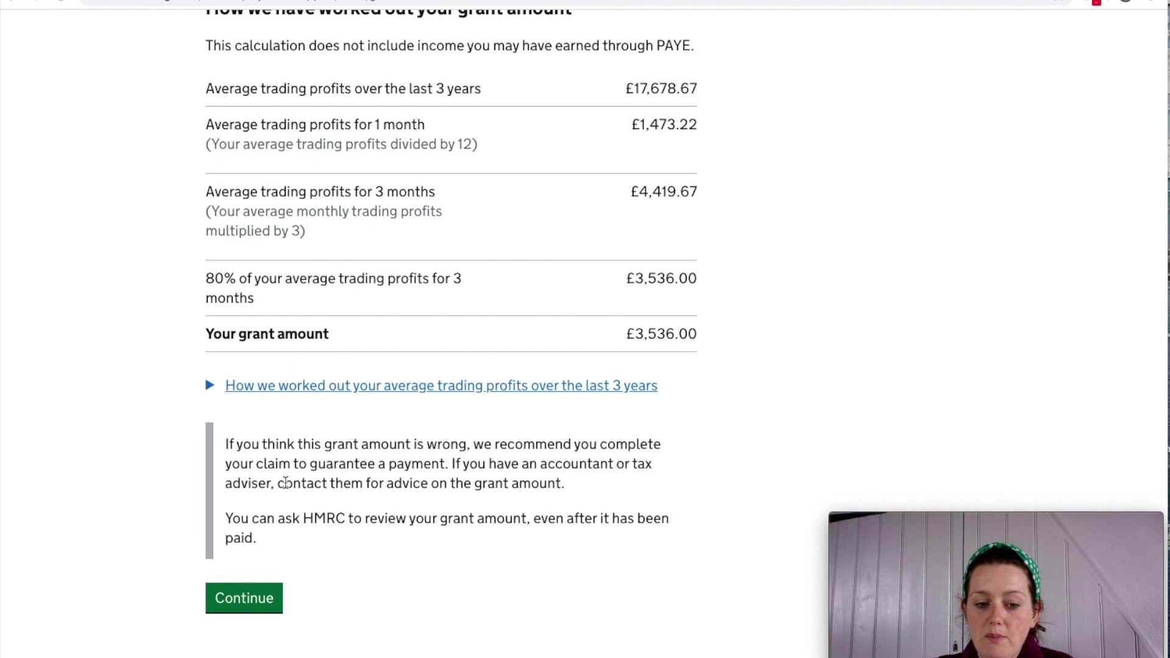
pyautogui.scroll(1, 284, 482)
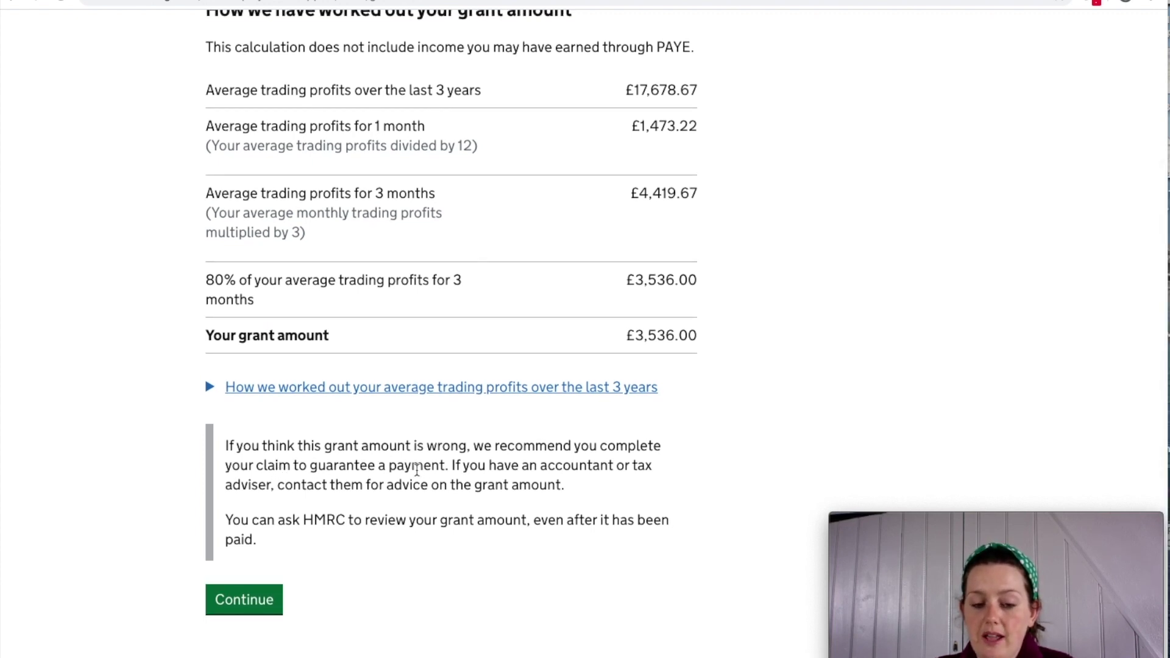
pyautogui.scroll(-1, 450, 465)
pyautogui.moveTo(449, 461); pyautogui.dragTo(220, 443)
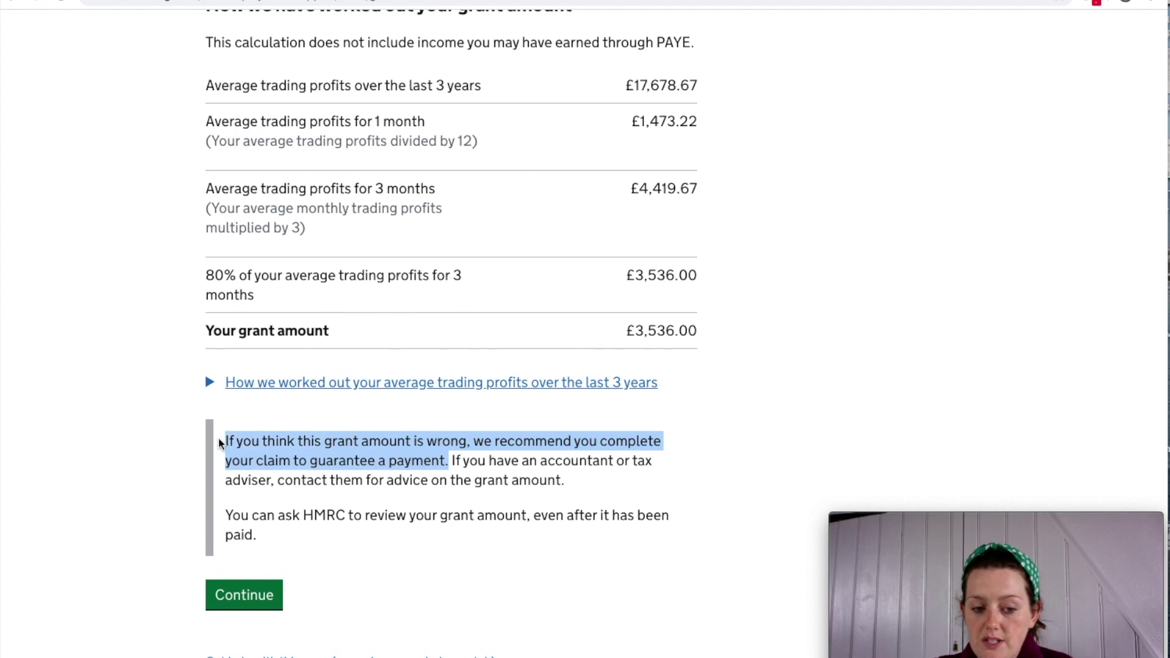
pyautogui.scroll(1, 221, 443)
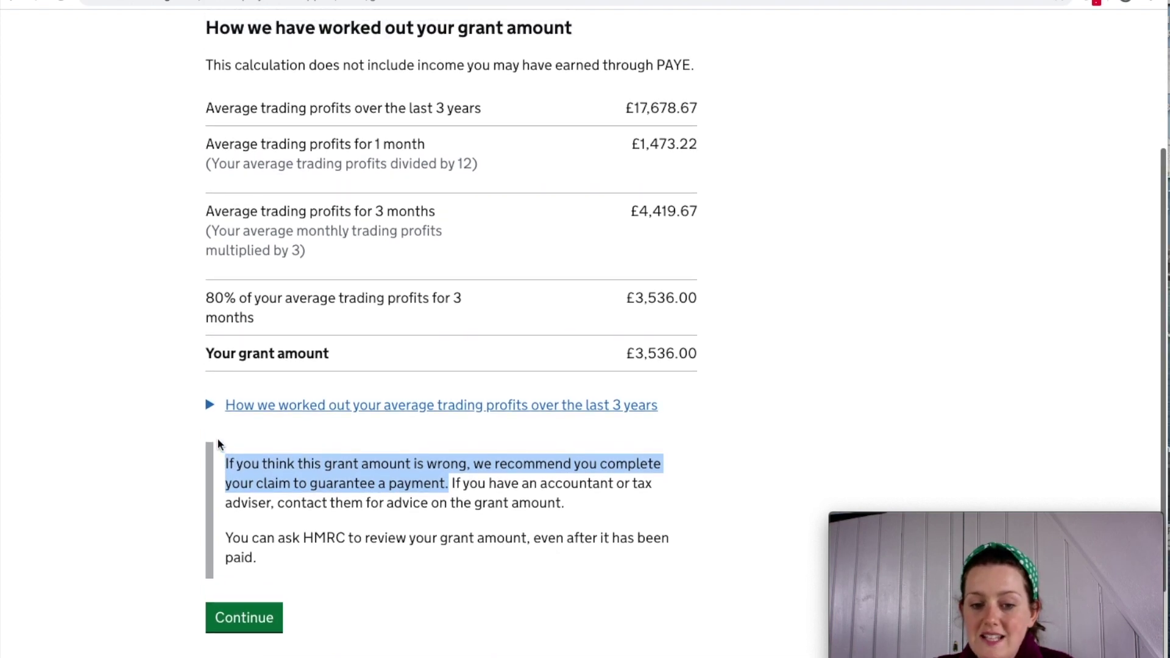
pyautogui.scroll(1, 673, 399)
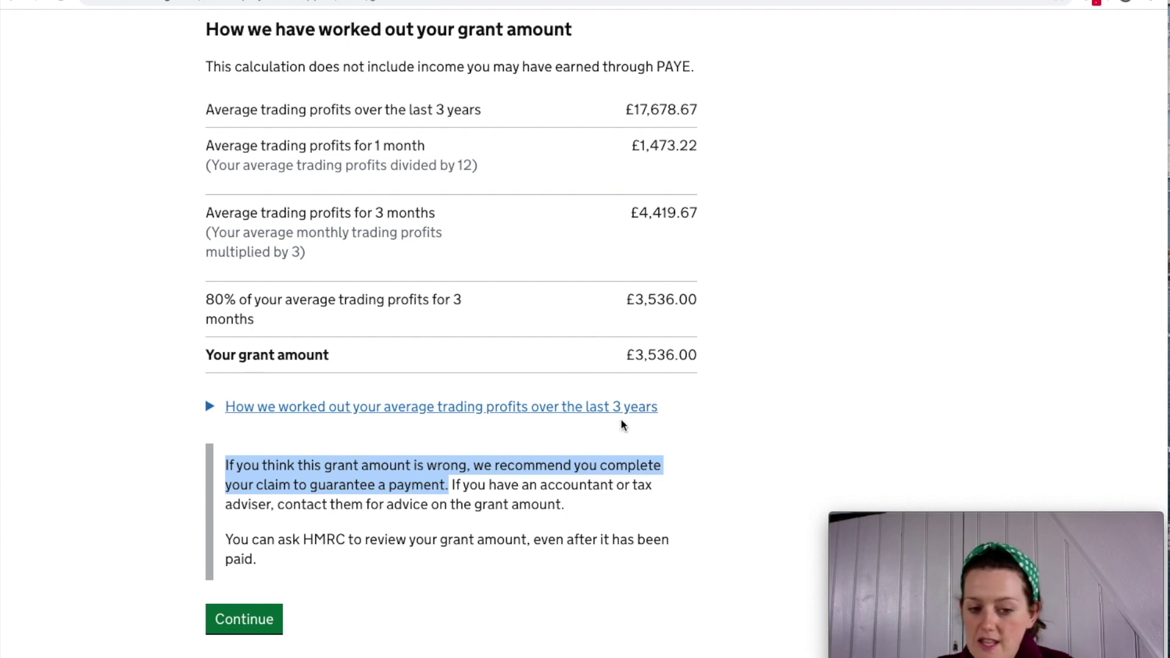
# Read the advice about asking an accountant or HMRC for a review, then accept the amount.
pyautogui.moveTo(451, 486); pyautogui.dragTo(580, 515)
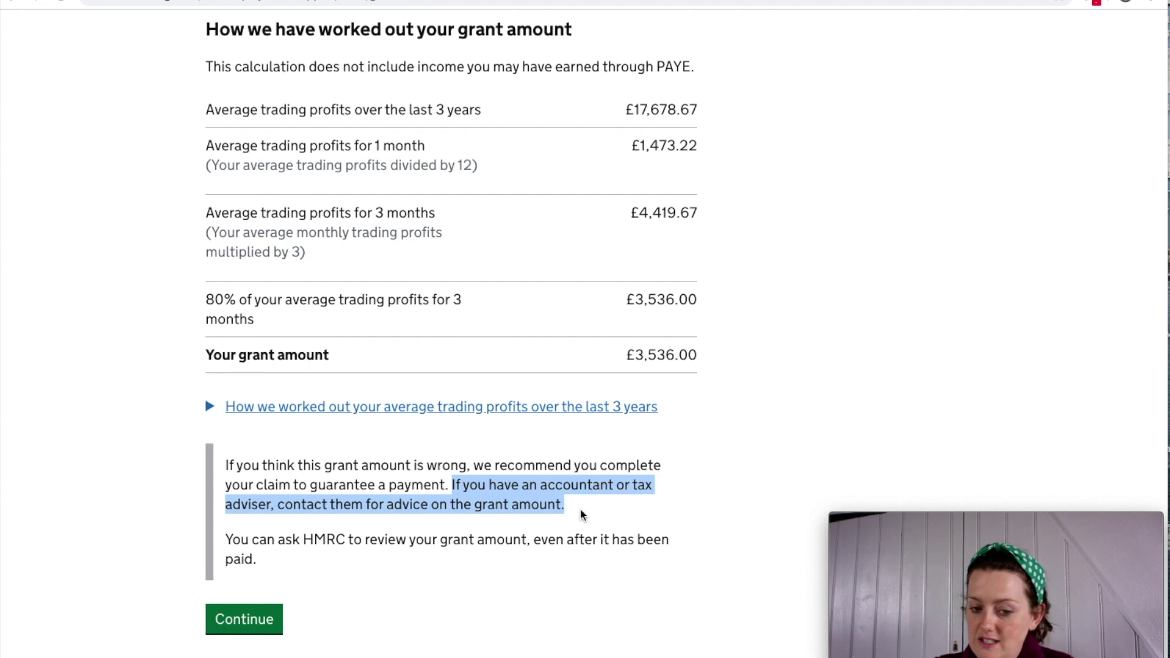
pyautogui.scroll(-1, 582, 515)
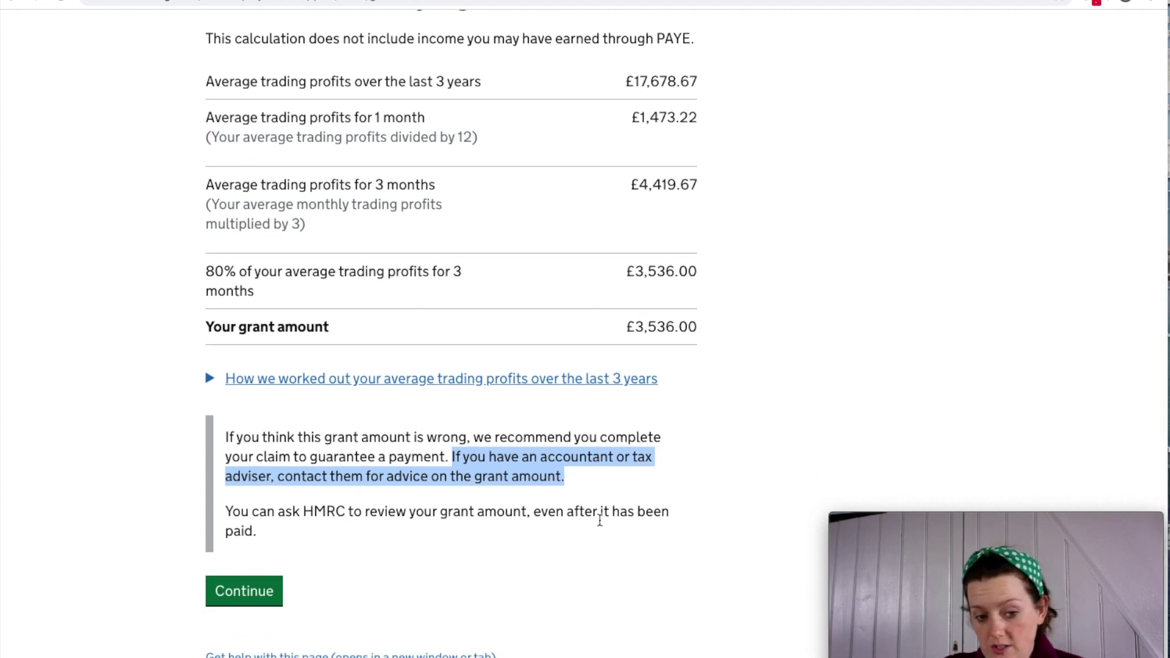
pyautogui.click(622, 499)
pyautogui.moveTo(451, 458); pyautogui.dragTo(571, 479)
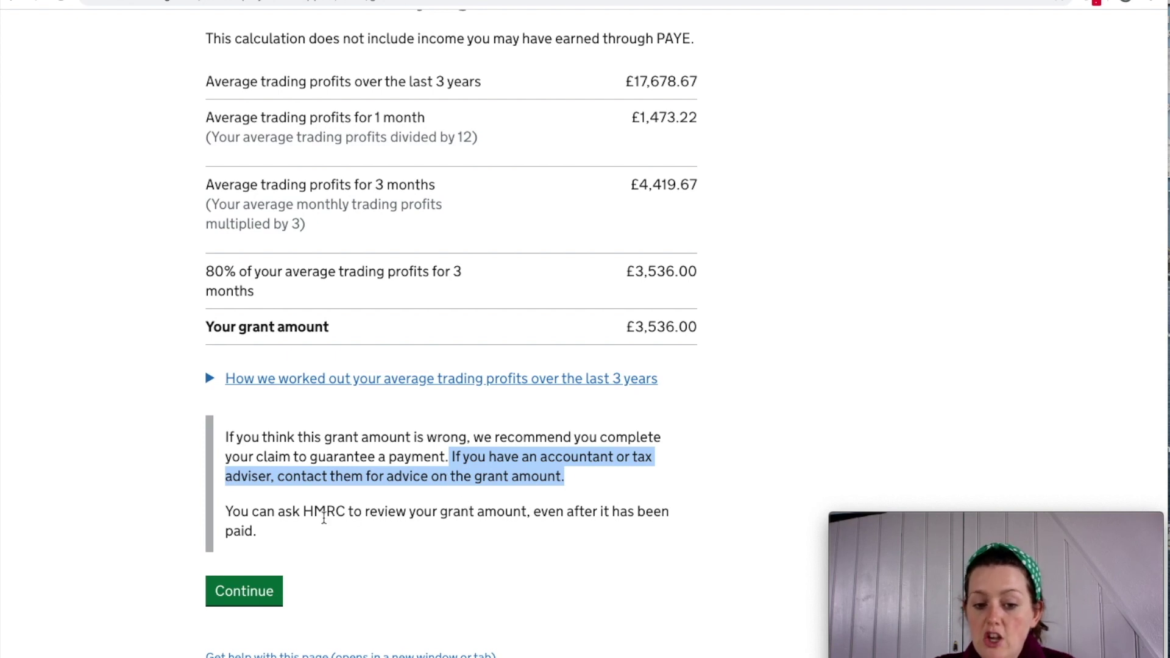
pyautogui.click(301, 516)
pyautogui.moveTo(234, 512); pyautogui.dragTo(283, 533)
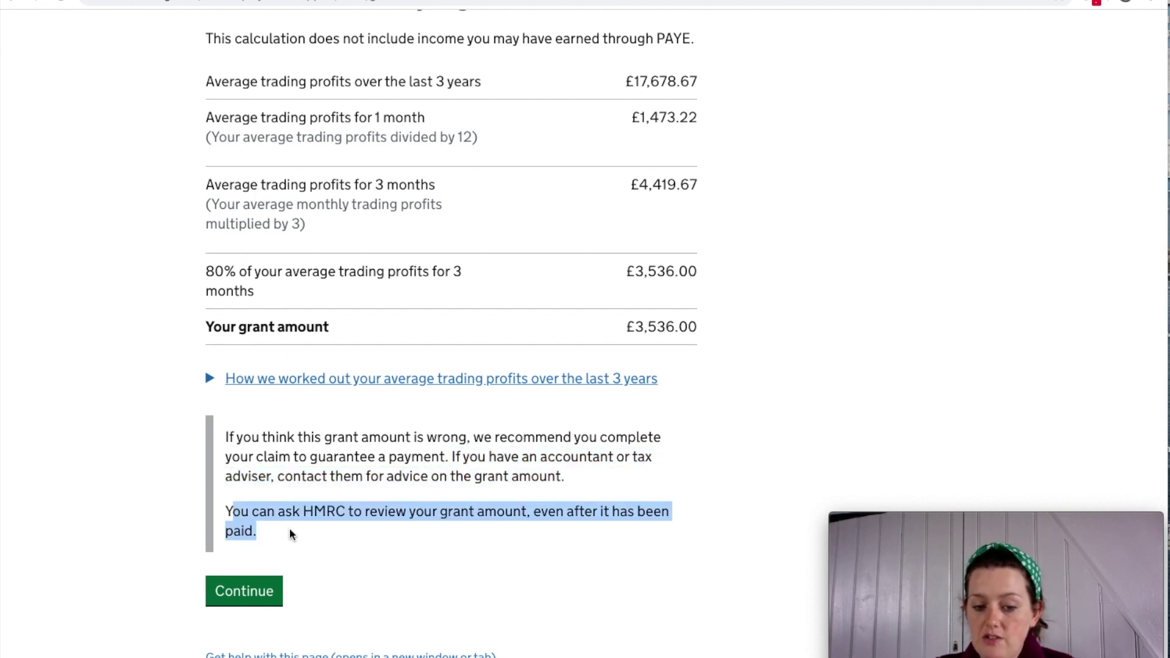
pyautogui.moveTo(541, 512); pyautogui.dragTo(700, 517)
pyautogui.click(700, 517)
pyautogui.scroll(1, 546, 545)
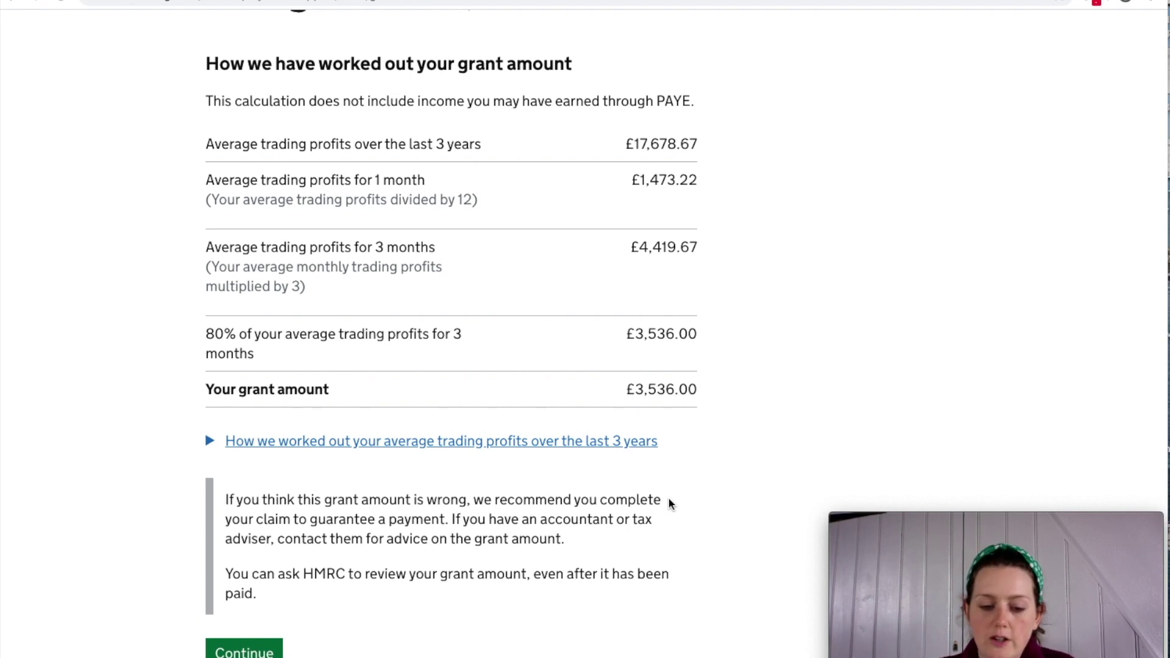
pyautogui.scroll(-4, 671, 504)
pyautogui.click(252, 441)
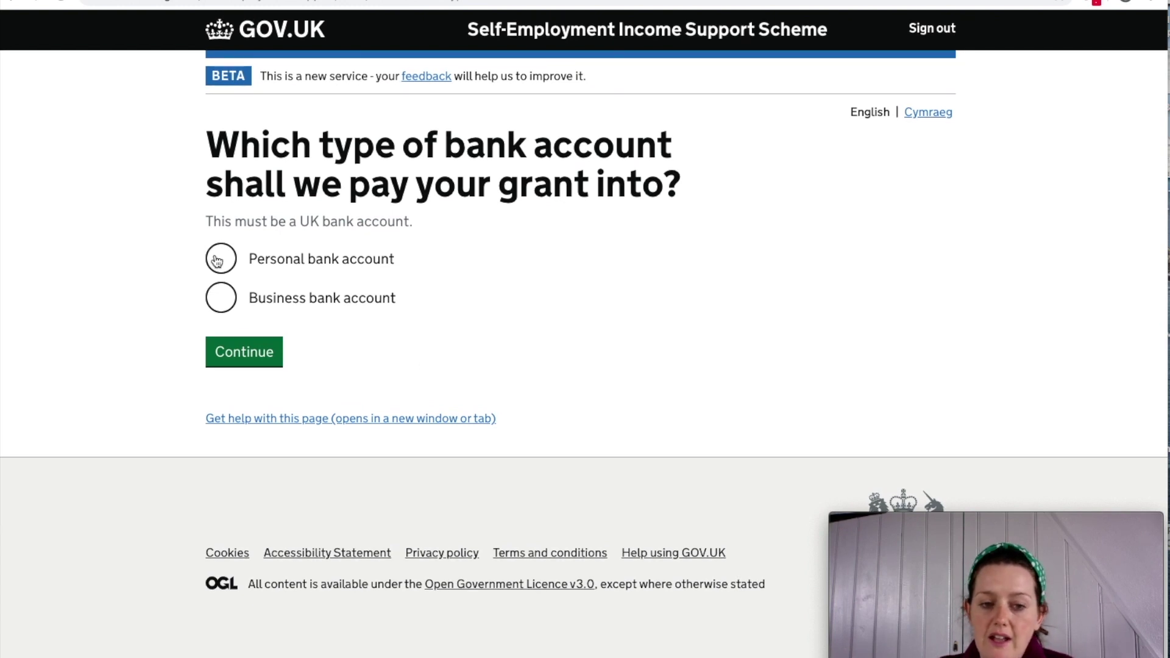
# Choose a personal bank account and enter the account holder's name, sort code and account number.
pyautogui.click(217, 261)
pyautogui.click(246, 352)
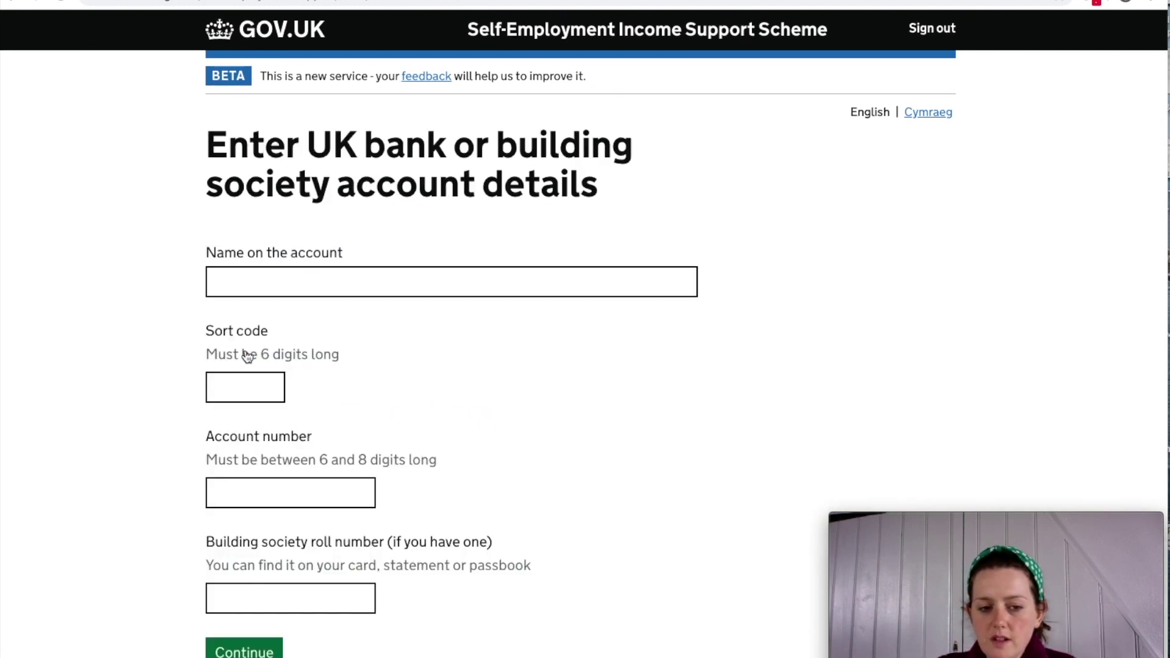
pyautogui.click(280, 287)
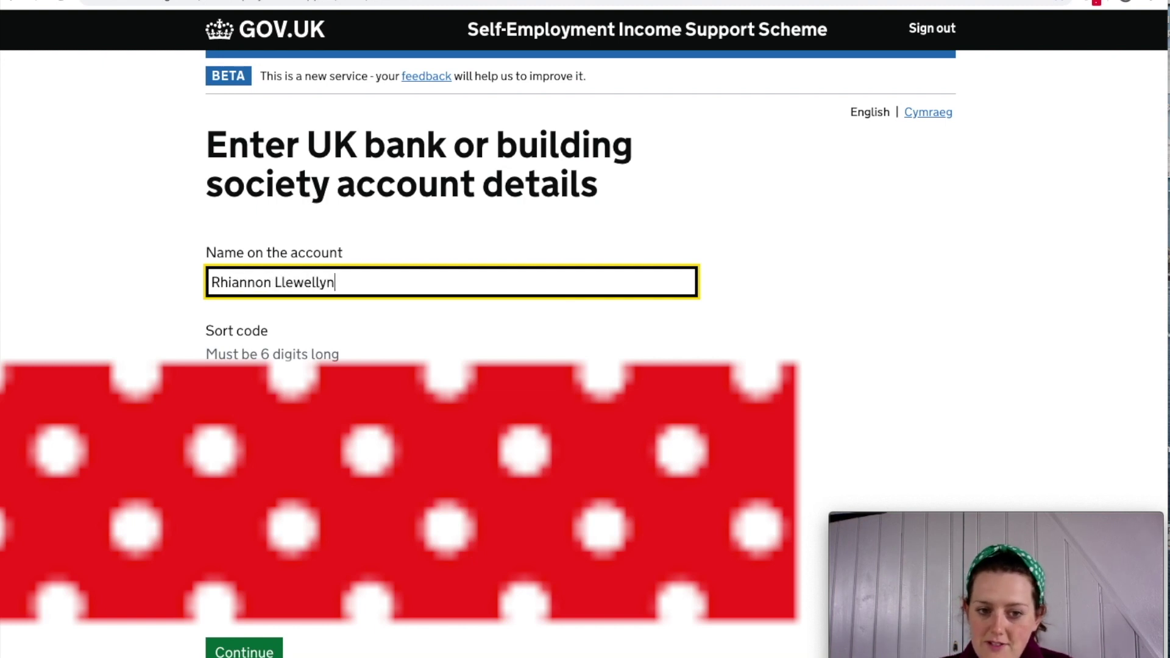
pyautogui.press('Tab')
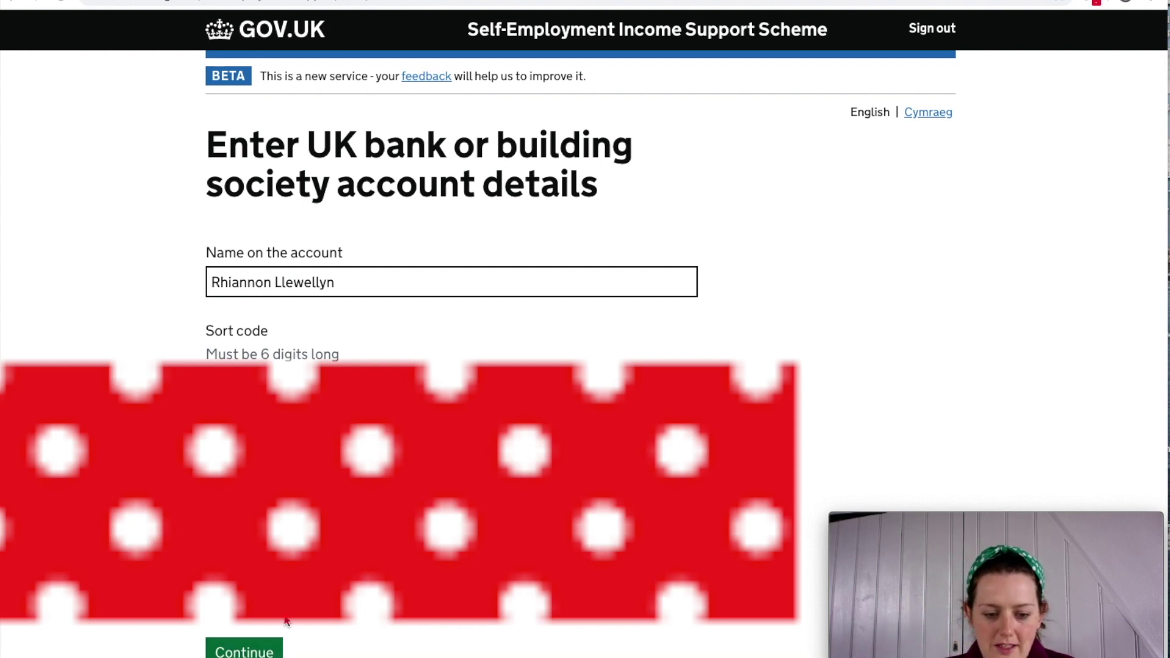
pyautogui.click(271, 654)
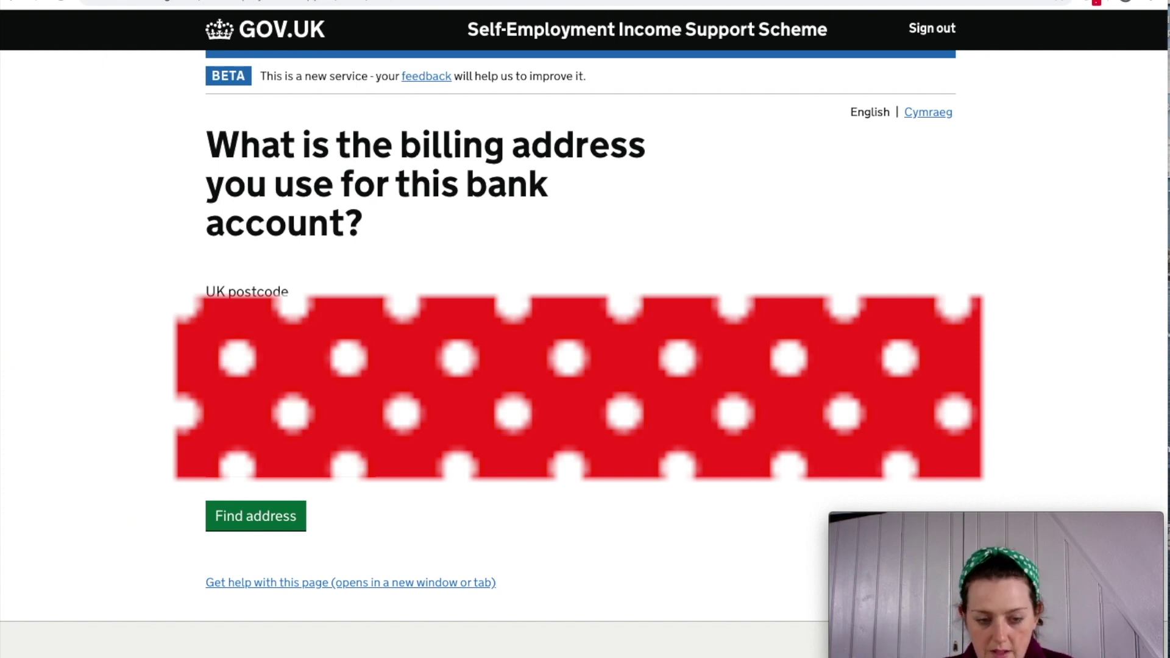
# Look up the billing postcode and confirm the listed billing address.
pyautogui.click(291, 461)
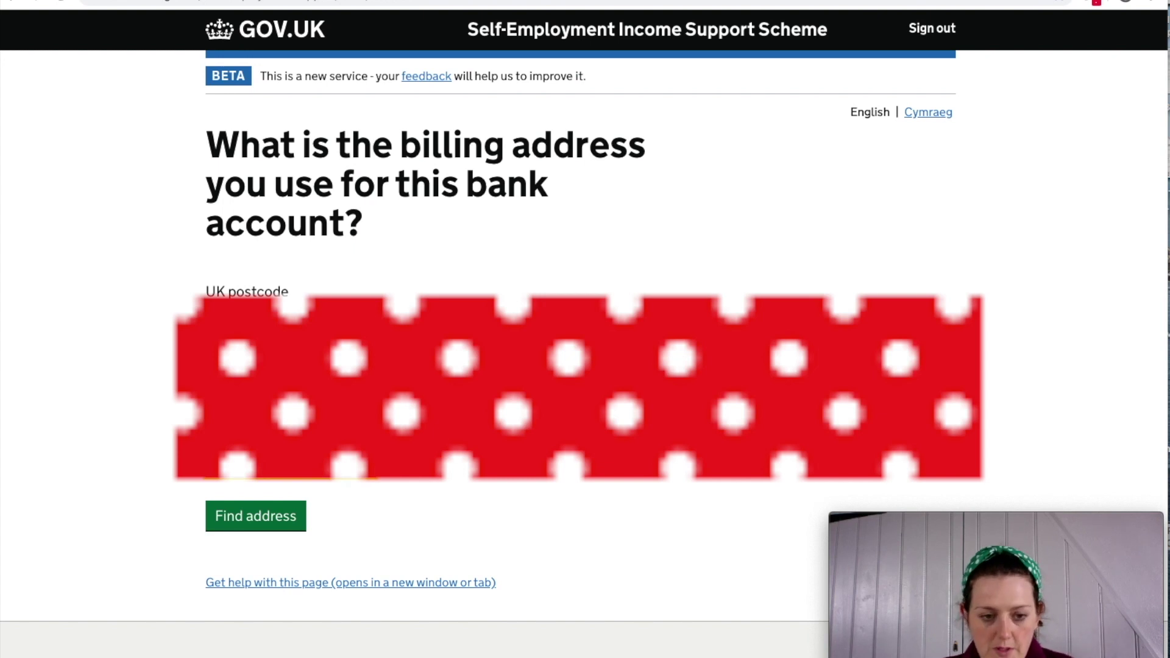
pyautogui.click(244, 516)
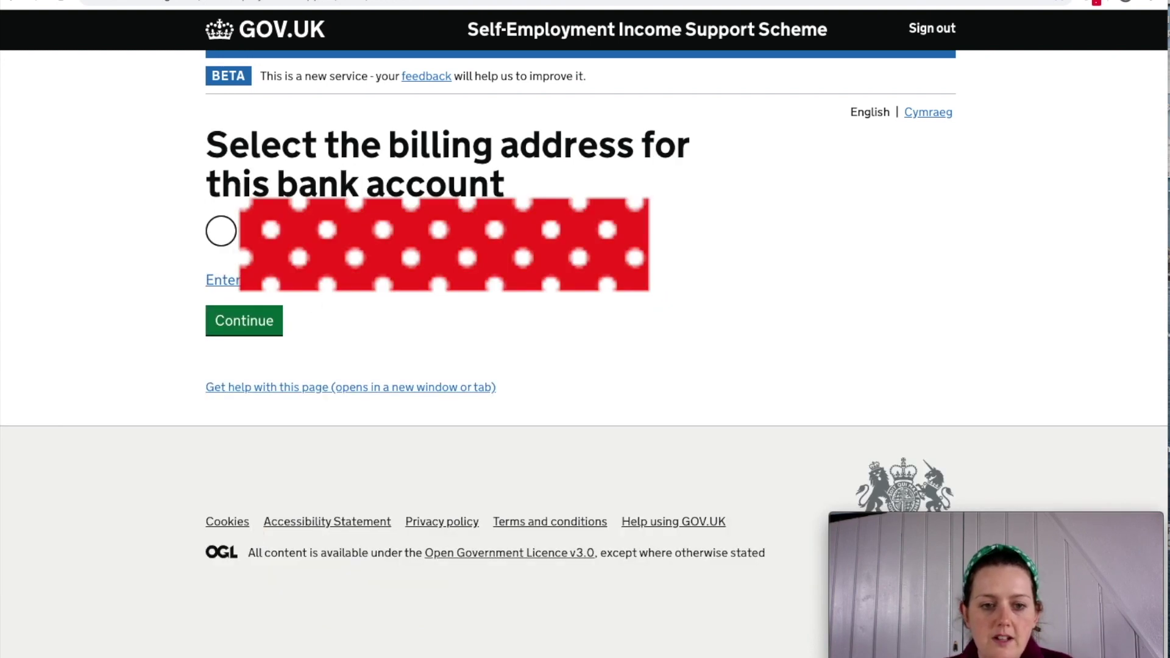
pyautogui.click(231, 239)
pyautogui.click(248, 322)
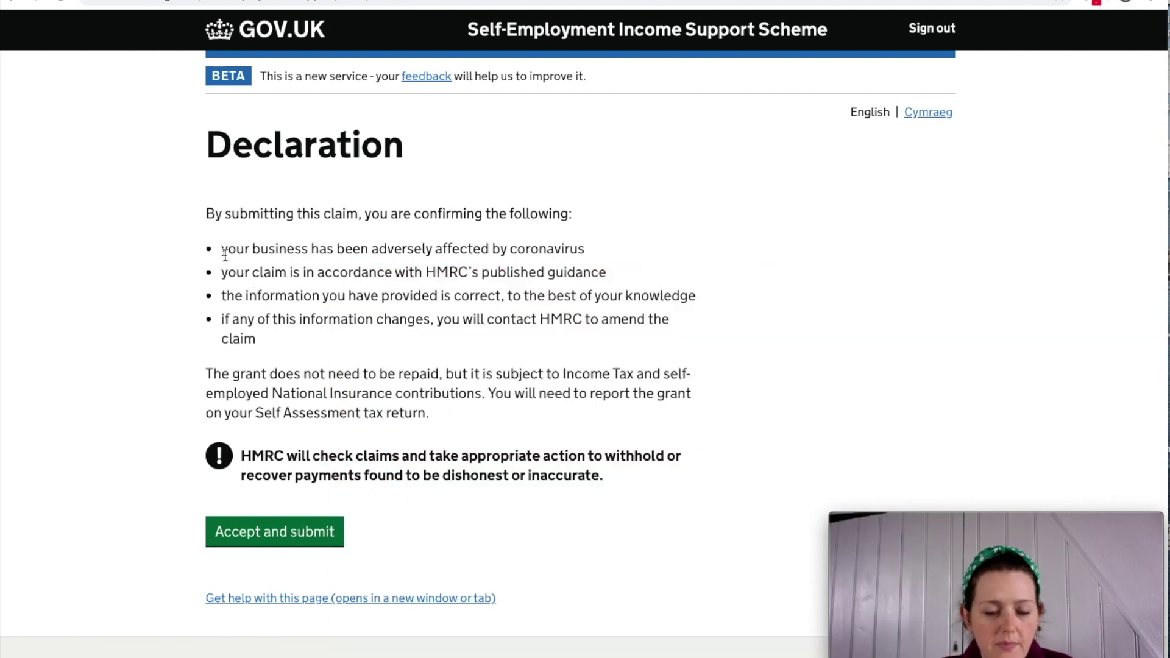
# Read the declaration statements on coronavirus impact and HMRC's published guidance.
pyautogui.moveTo(228, 250); pyautogui.dragTo(599, 250)
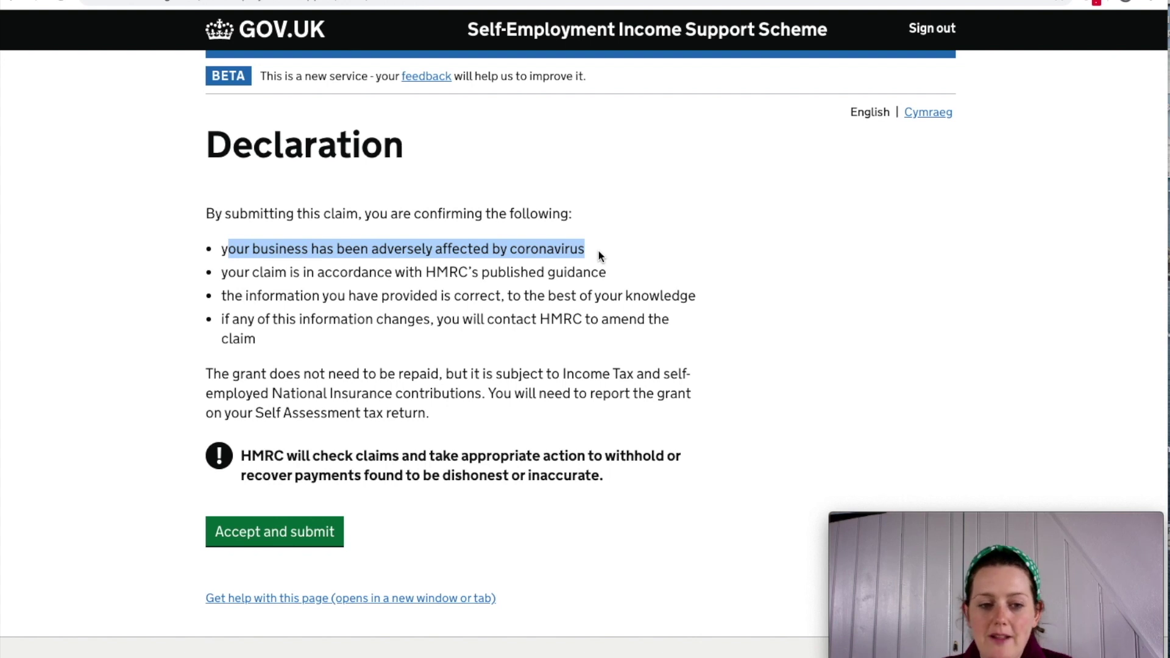
pyautogui.moveTo(231, 272); pyautogui.dragTo(599, 272)
pyautogui.click(607, 277)
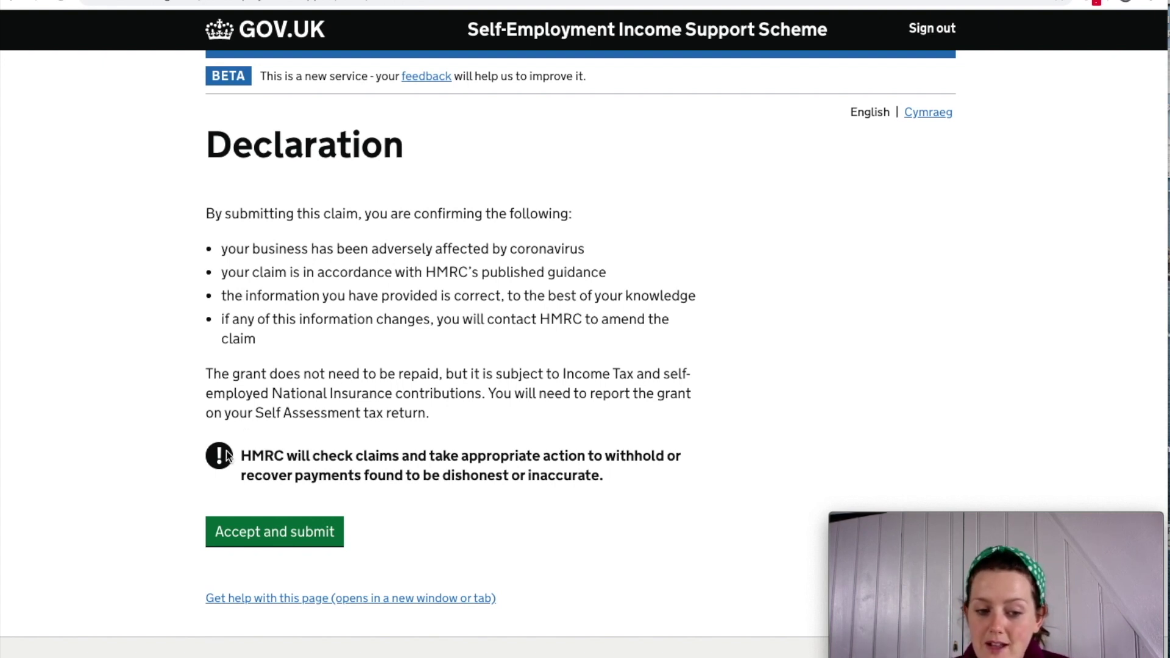
# Review the warning about dishonest or inaccurate claims, then choose Accept and submit.
pyautogui.scroll(-1, 226, 459)
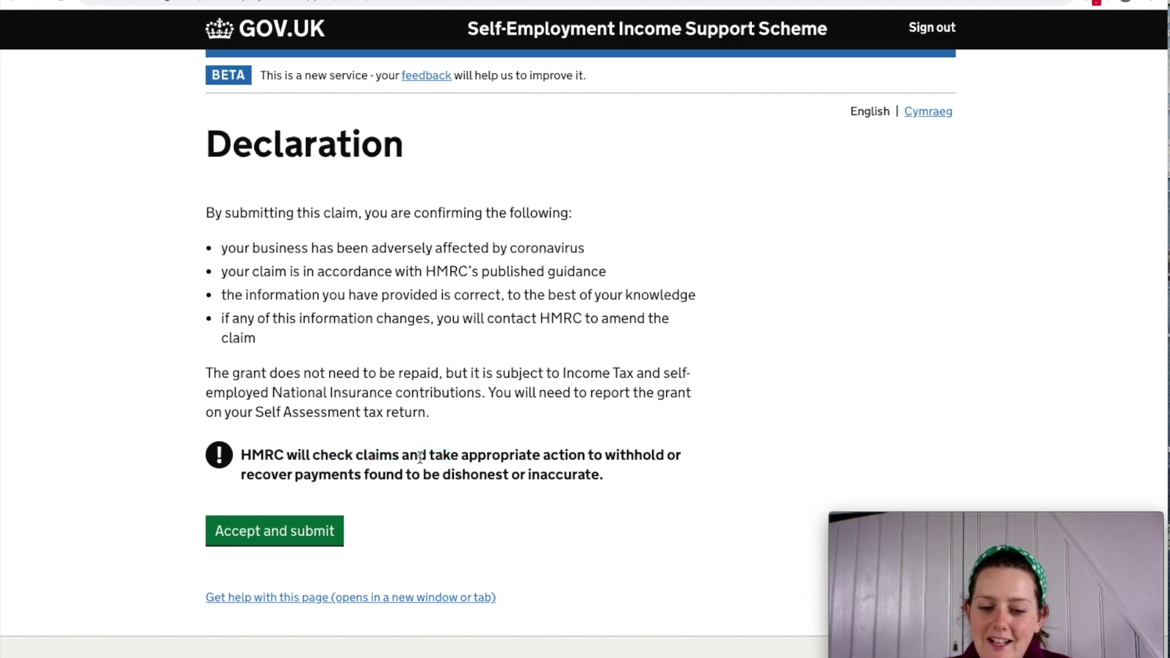
pyautogui.moveTo(451, 456); pyautogui.dragTo(612, 454)
pyautogui.click(560, 491)
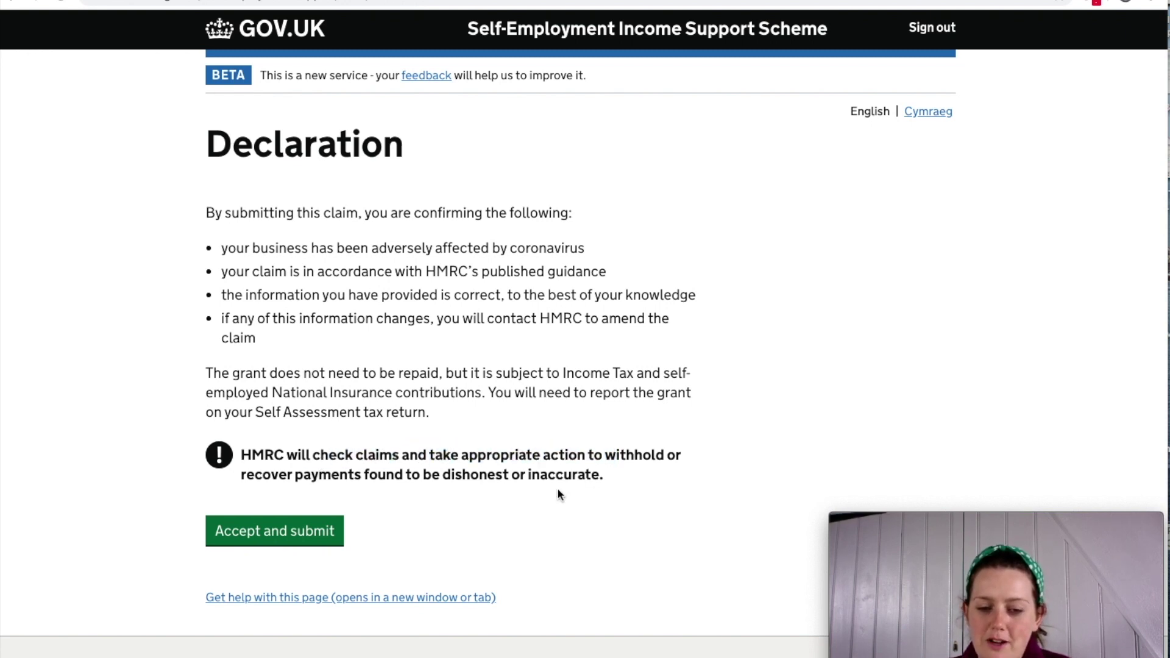
pyautogui.moveTo(426, 477); pyautogui.dragTo(610, 473)
pyautogui.click(609, 473)
pyautogui.moveTo(221, 248); pyautogui.dragTo(602, 249)
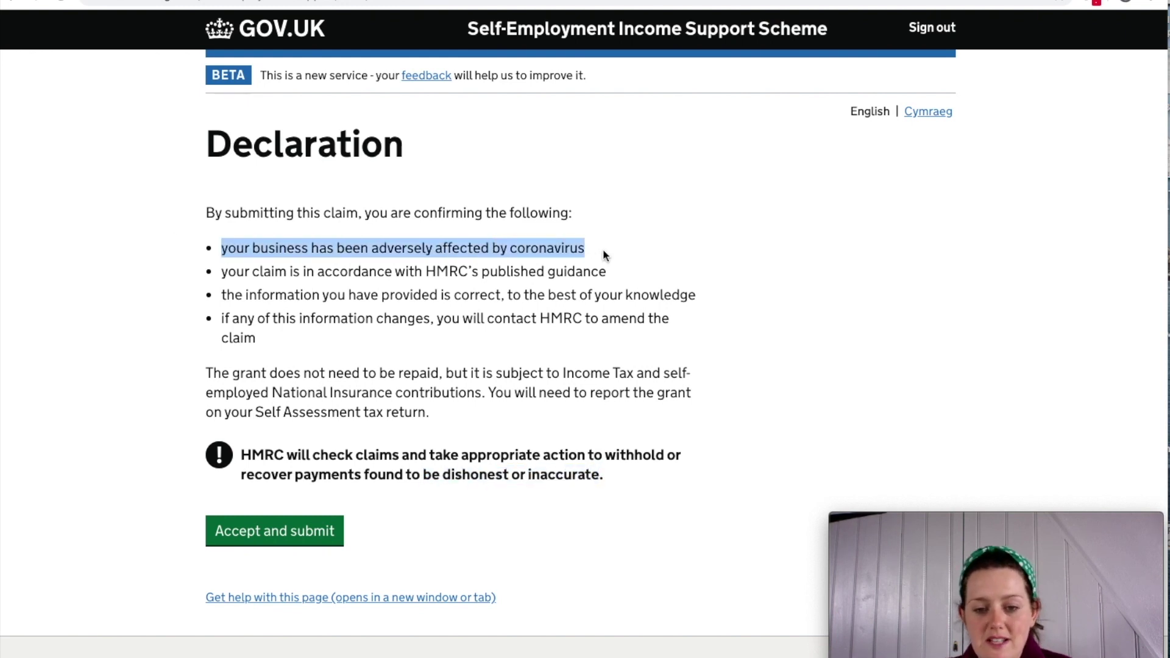
pyautogui.click(522, 320)
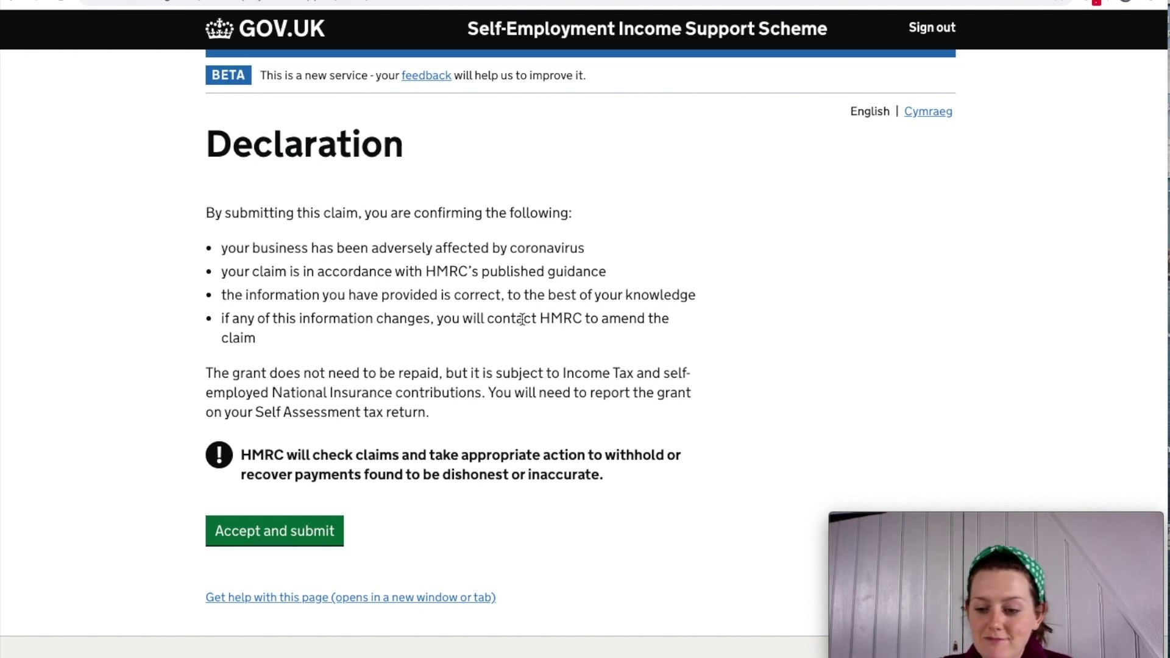
pyautogui.click(272, 532)
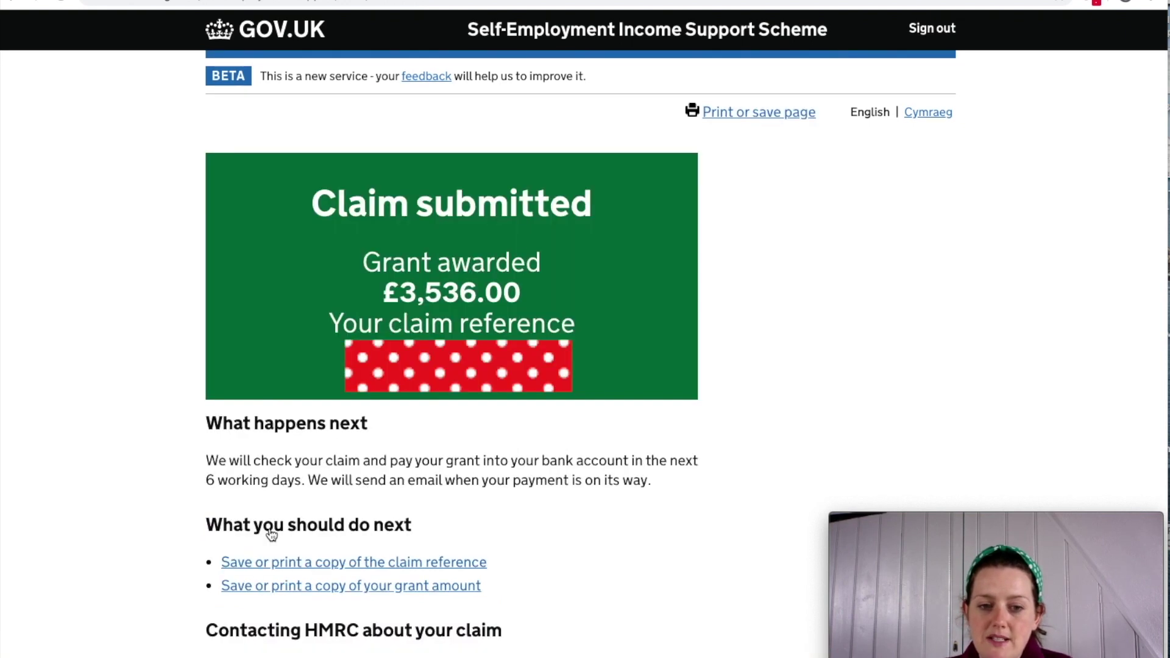